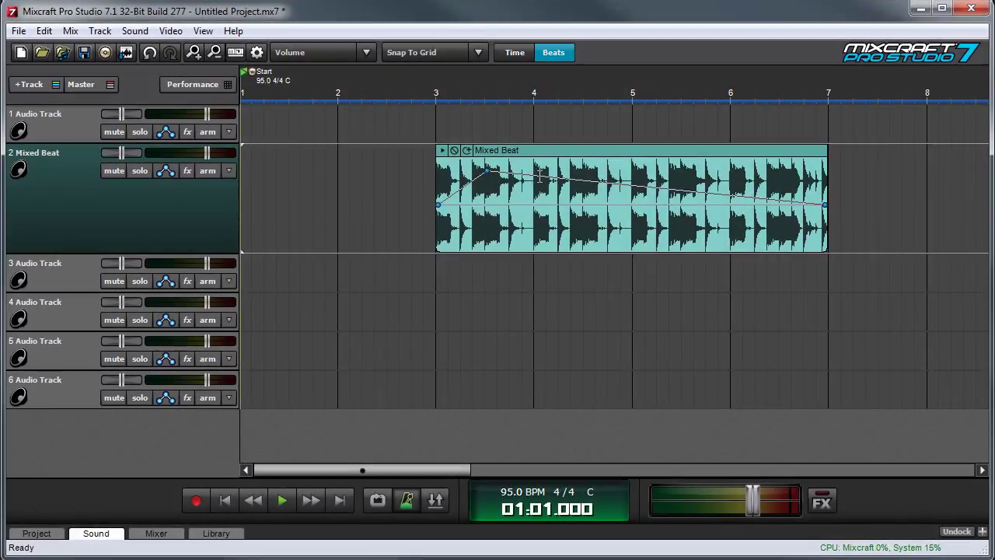
- Add two volume points on the Mixed Beat clip and pull them down to about -9 to -10 dB
left_click(570, 180)
left_click_drag(571, 180, 567, 234)
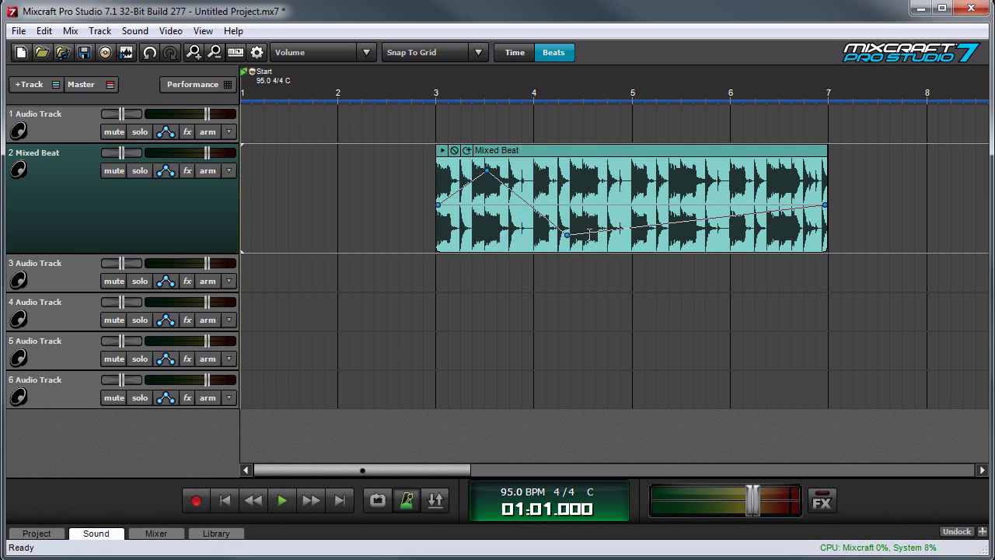
left_click_drag(712, 215, 713, 235)
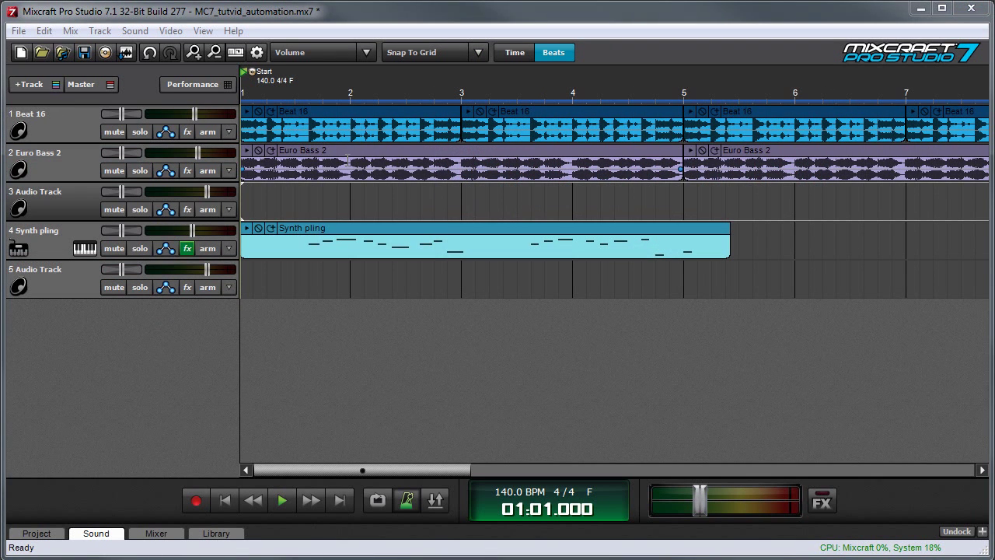
- Select track 2, Euro Bass 2, and drag its lower border down to make it taller
mouse_move(391, 165)
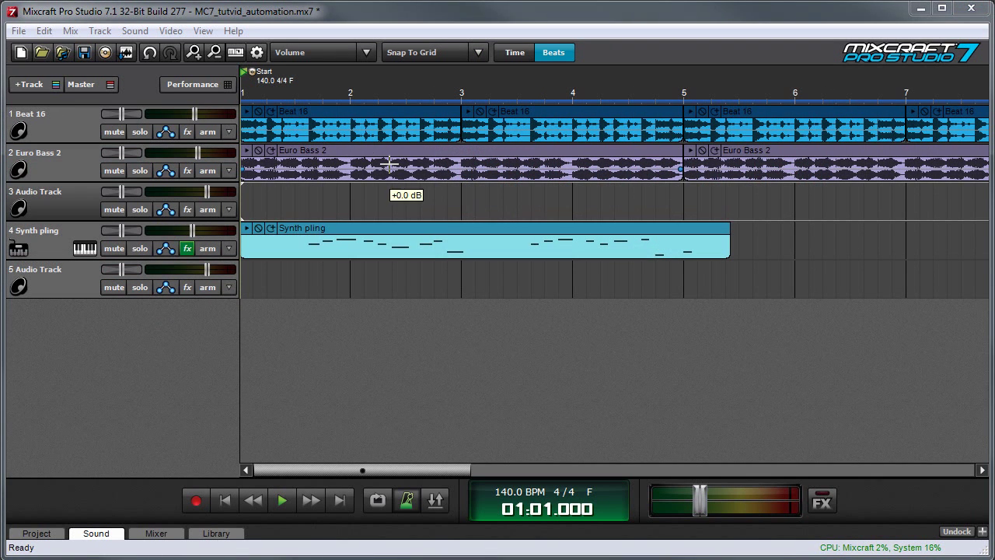
left_click(75, 180)
left_click_drag(75, 180, 71, 239)
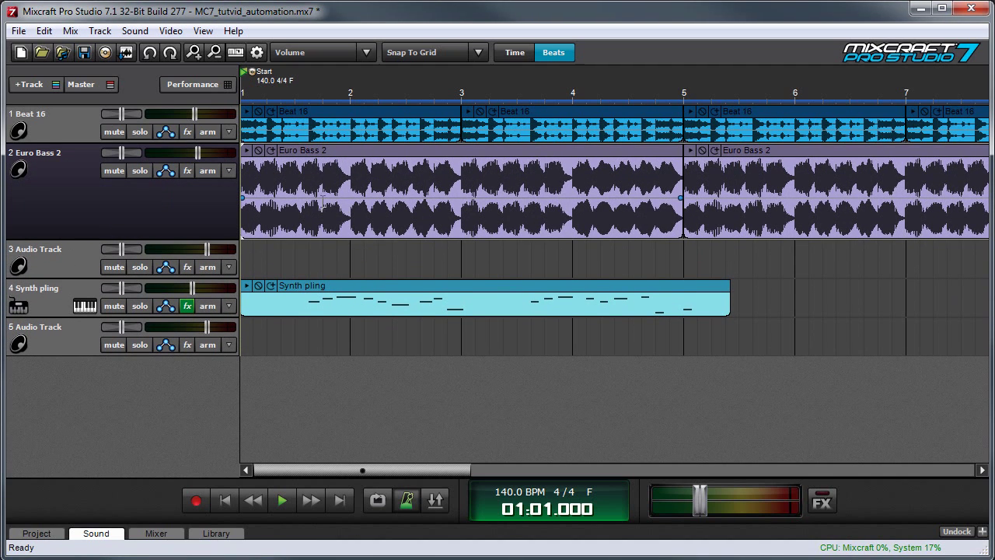
- Add two volume points on the Euro Bass 2 clip, raising the first and lowering the second
left_click(400, 181)
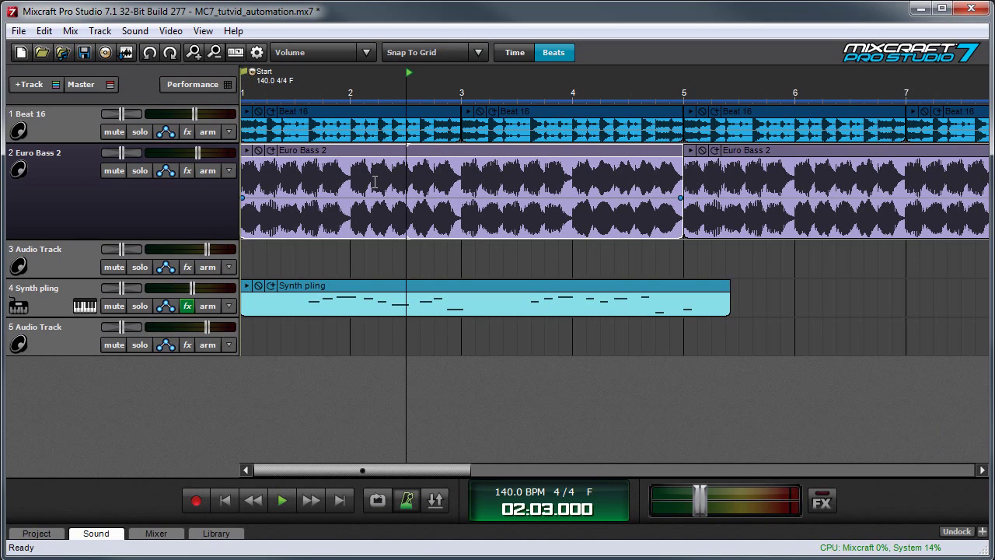
left_click(334, 198)
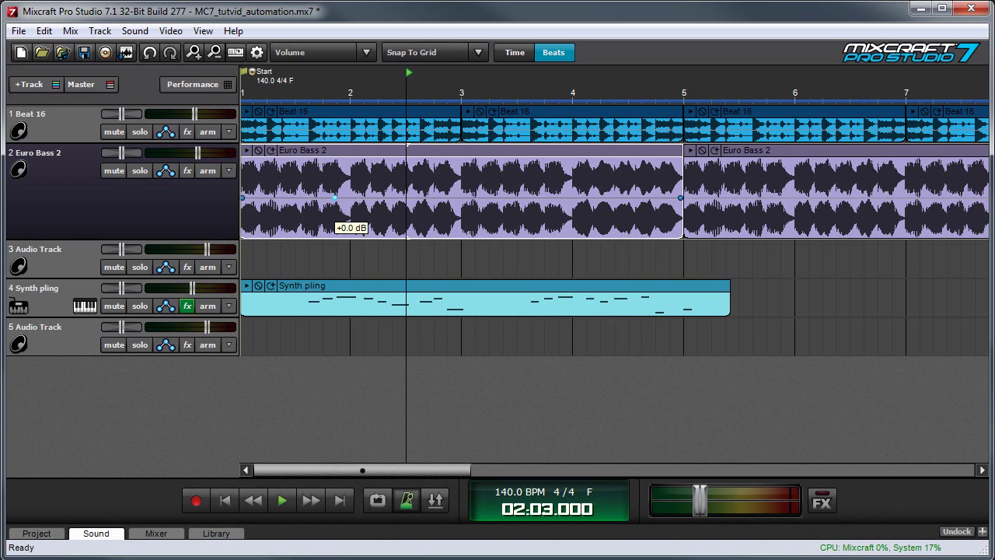
left_click(420, 198)
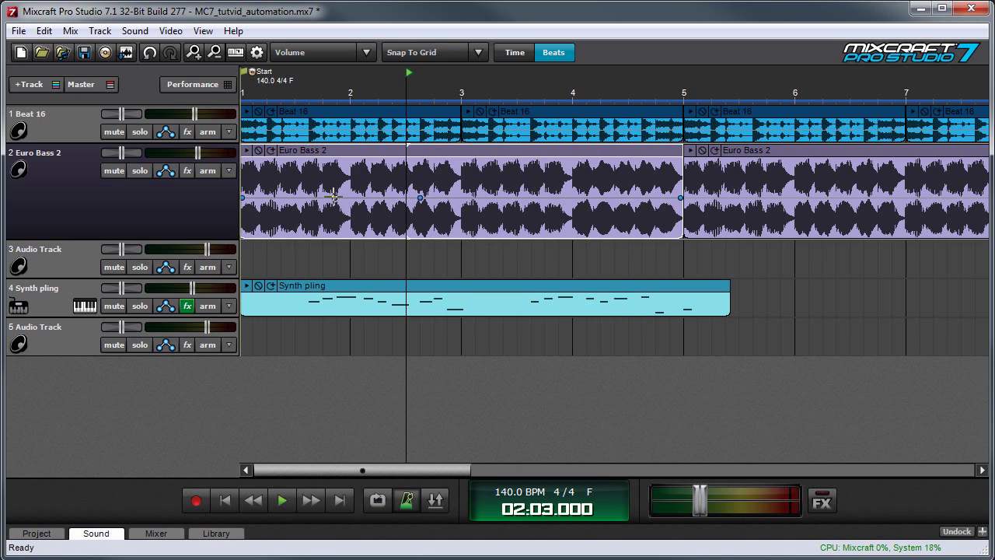
mouse_move(334, 197)
left_click_drag(334, 197, 336, 171)
left_click_drag(420, 197, 526, 226)
- Solo Euro Bass 2, play it back, and raise the dip point from -9.3 to -5.3 dB
key("Home")
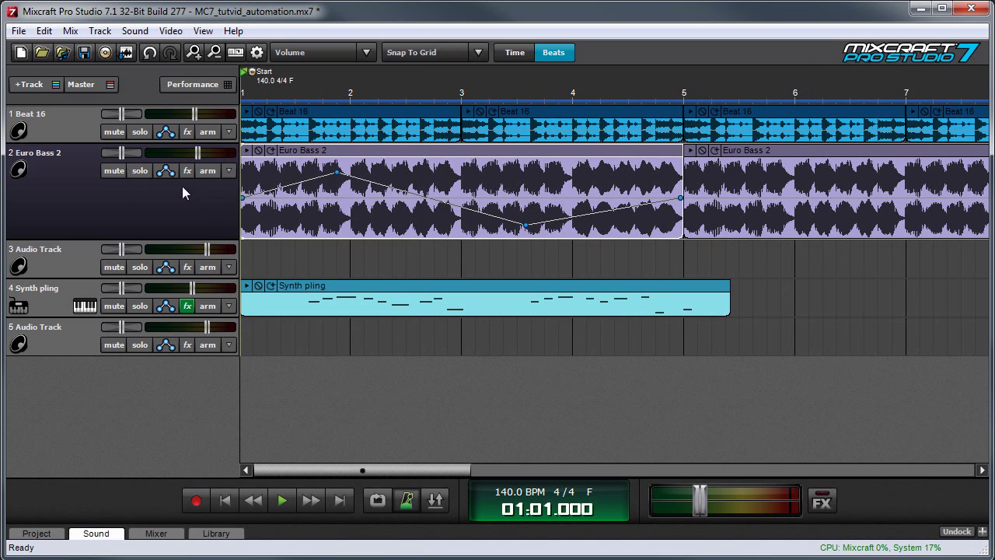
left_click(140, 171)
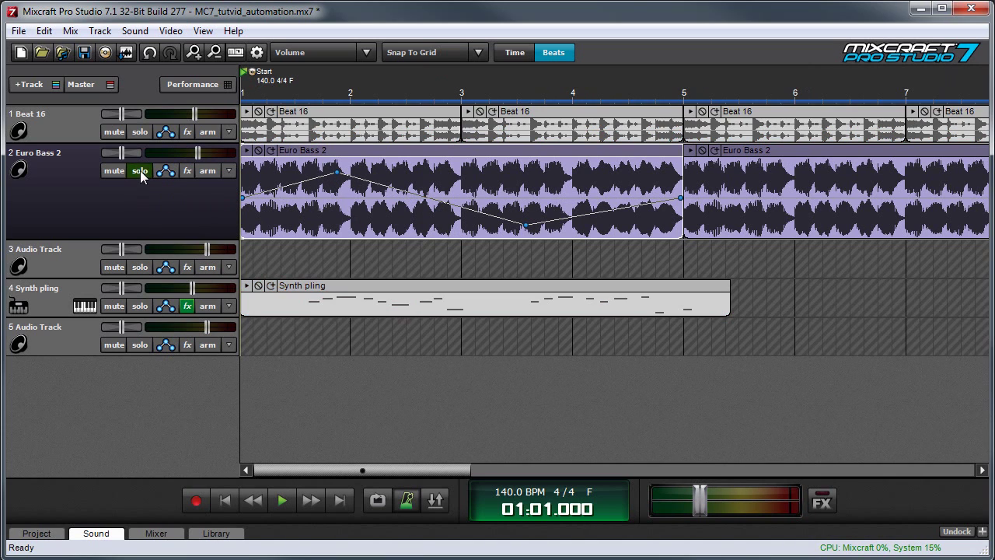
key("space")
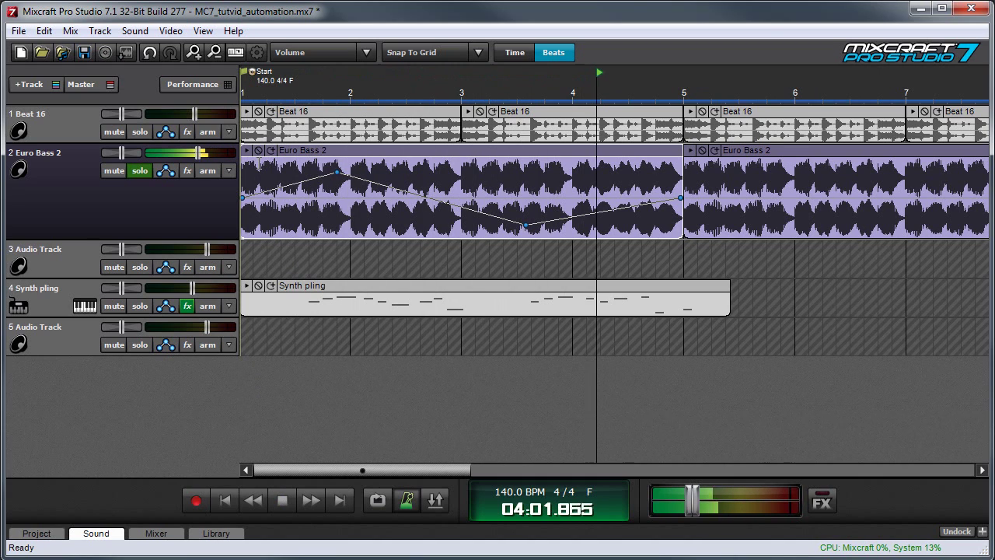
key("space")
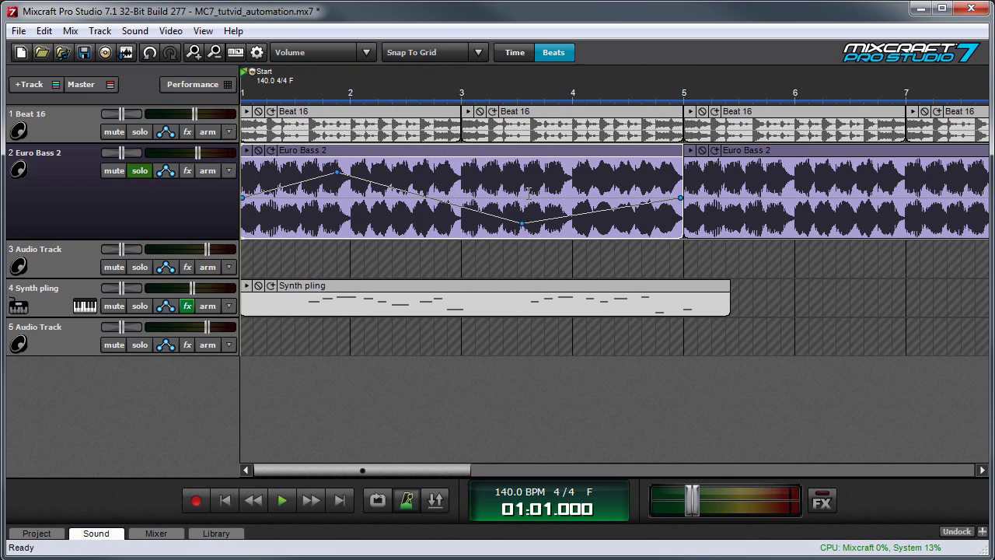
mouse_move(523, 223)
mouse_move(522, 224)
left_mouse_down()
mouse_move(522, 179)
mouse_move(521, 221)
left_mouse_up()
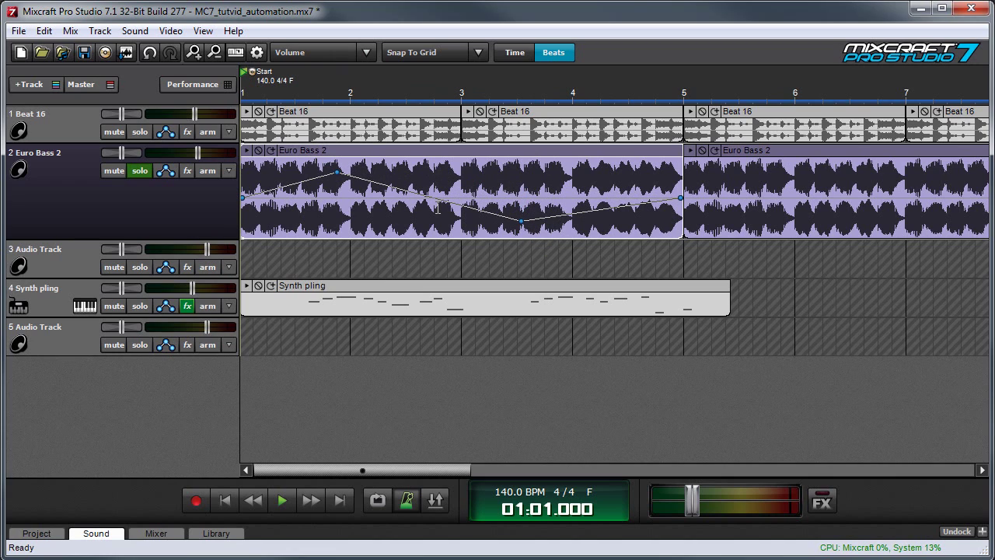
left_click(341, 53)
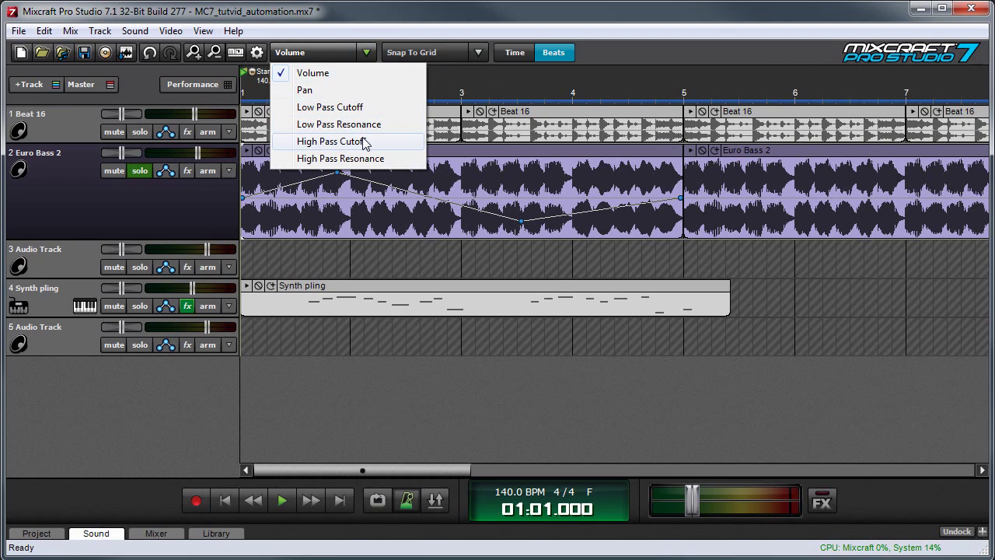
- Show the Pan envelope, start it at 67% right, and add three points swung fully left
left_click(333, 91)
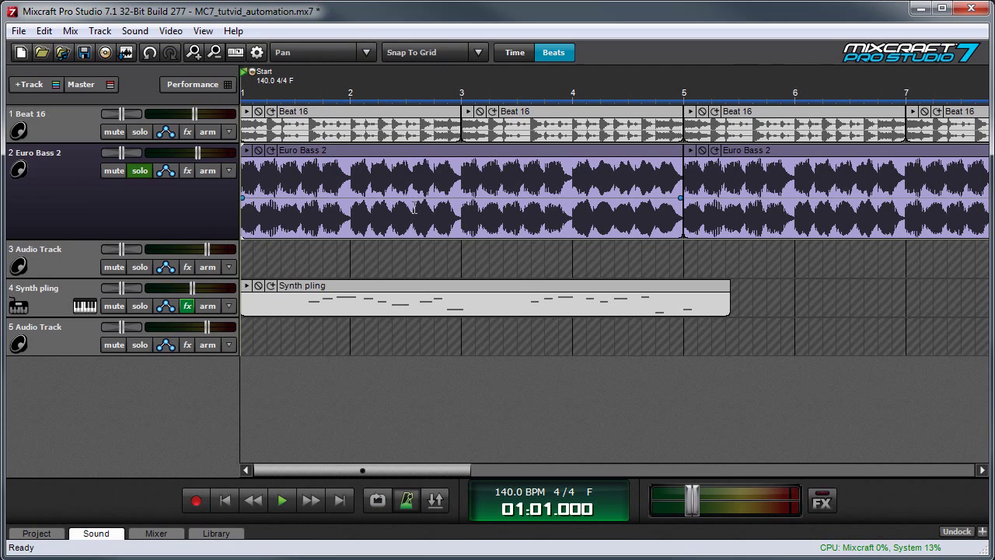
left_click_drag(242, 197, 243, 159)
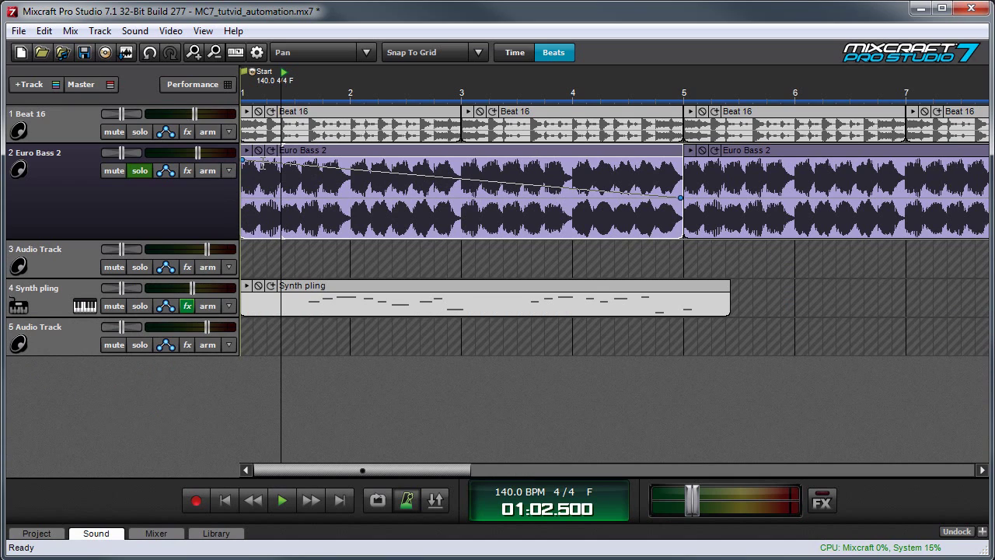
left_click_drag(265, 161, 278, 269)
left_click_drag(301, 164, 304, 262)
left_click(346, 165)
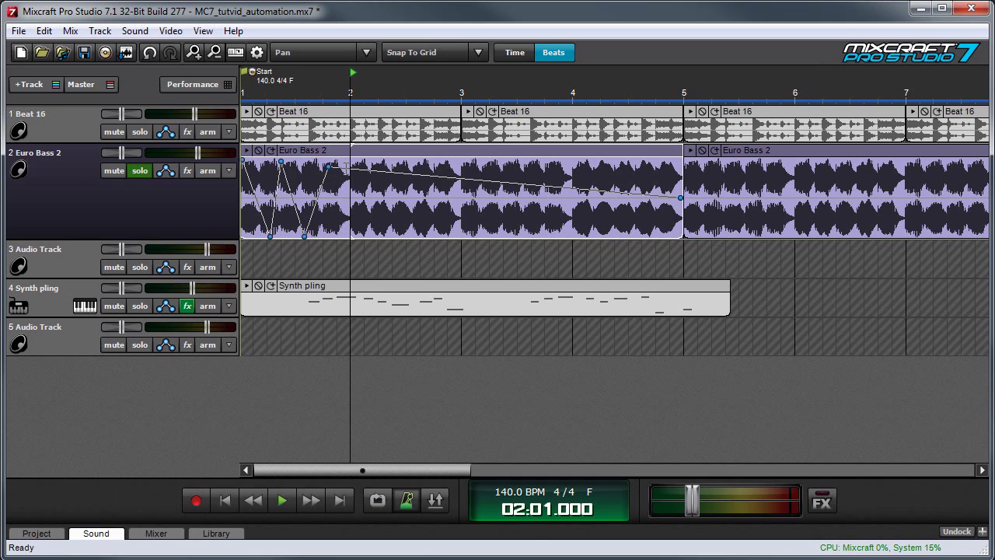
left_click_drag(347, 167, 343, 263)
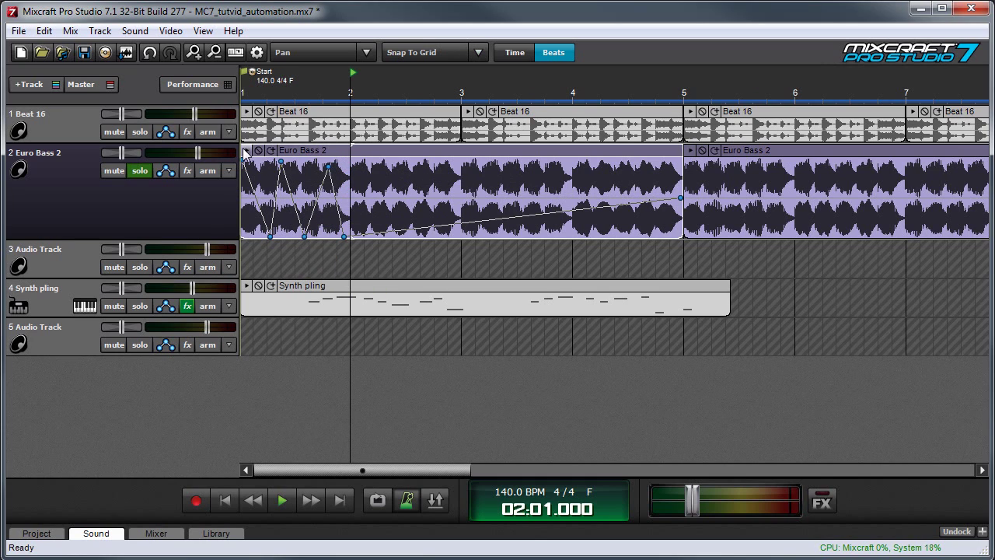
- Preview the clip to hear the pan movement, then return to the song start
left_click(246, 151)
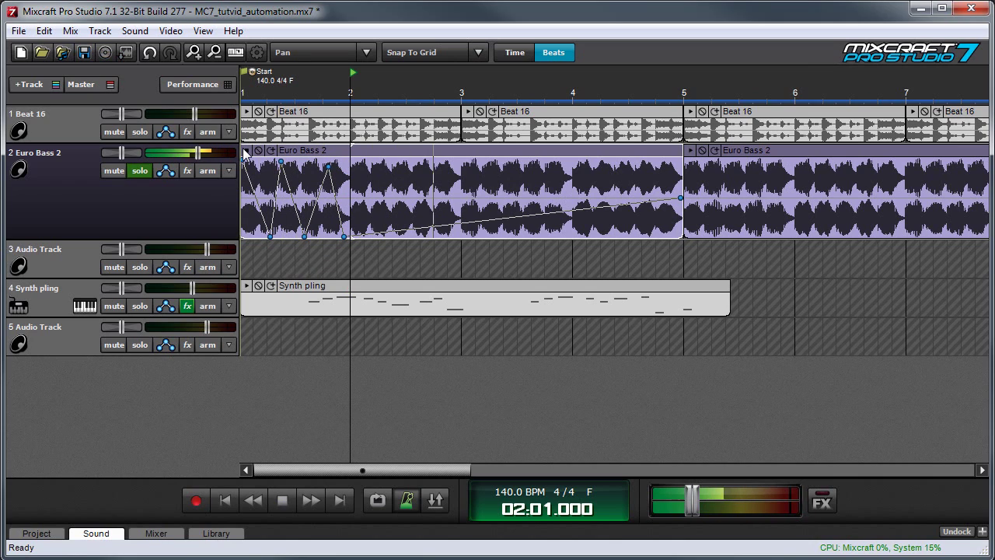
left_click(247, 151)
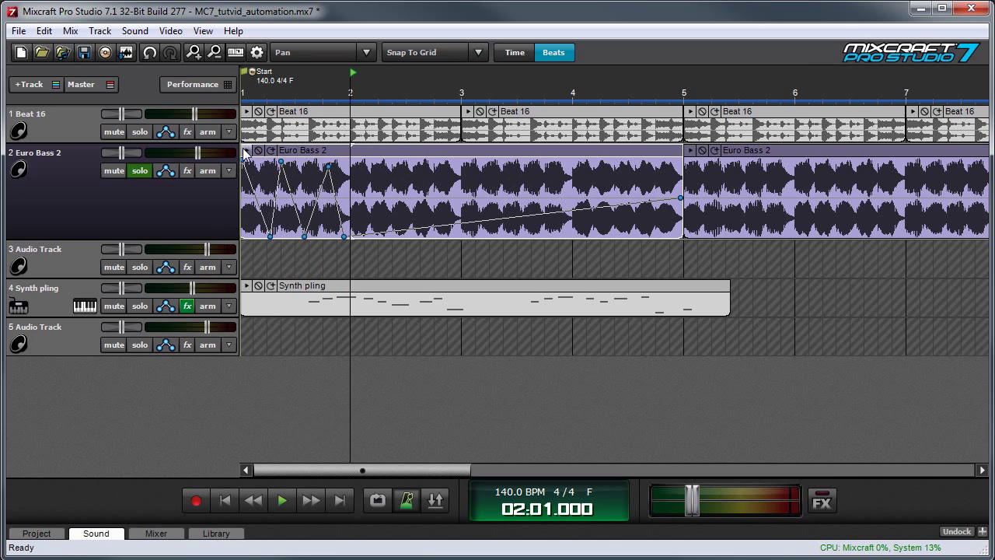
key("Home")
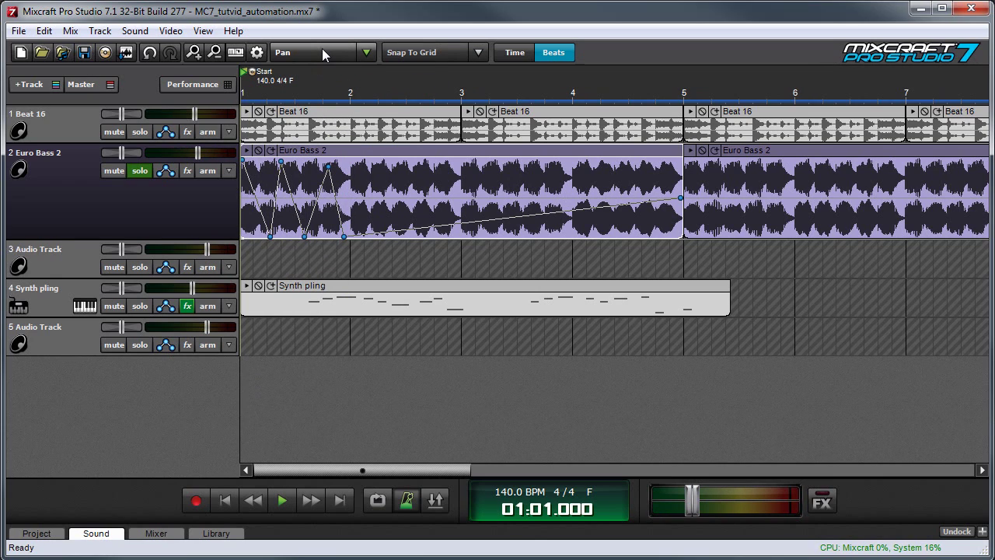
left_click(322, 52)
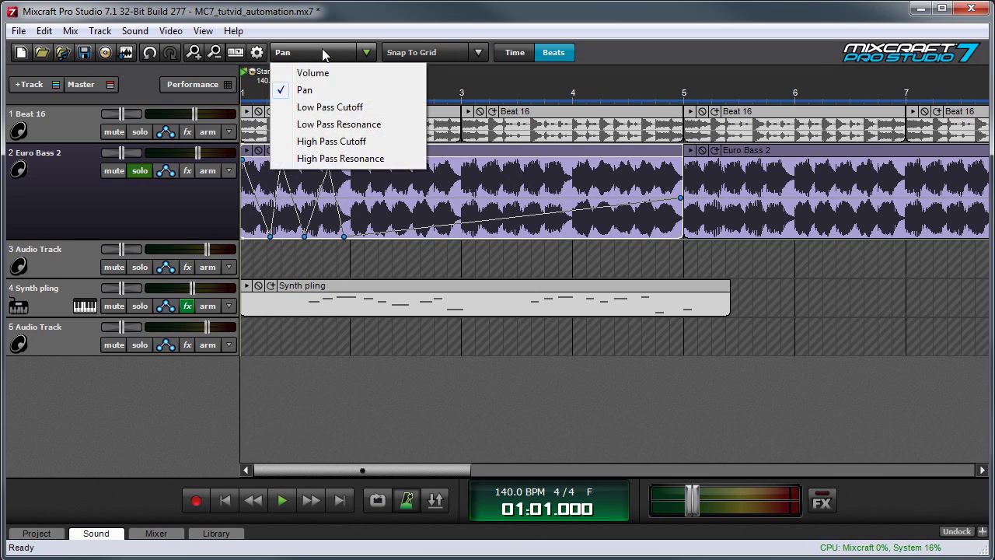
- Back on the Volume envelope, set the peak point's exact value to 2.2 dB
left_click(313, 73)
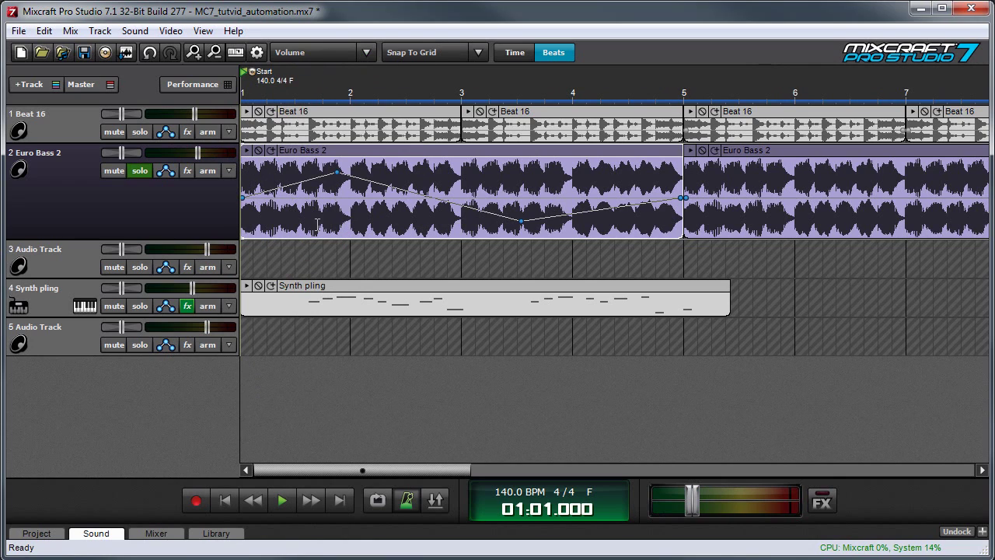
left_click(448, 175)
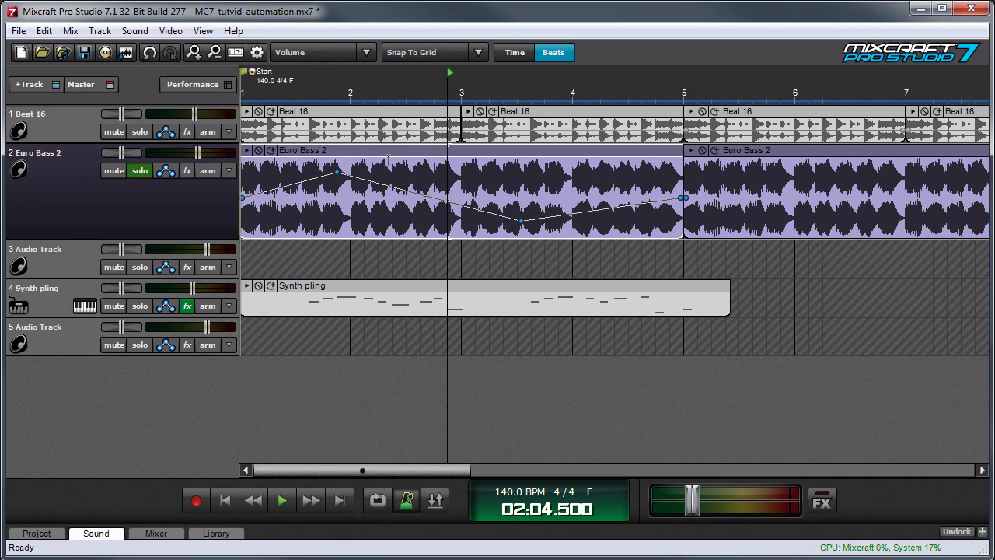
right_click(336, 176)
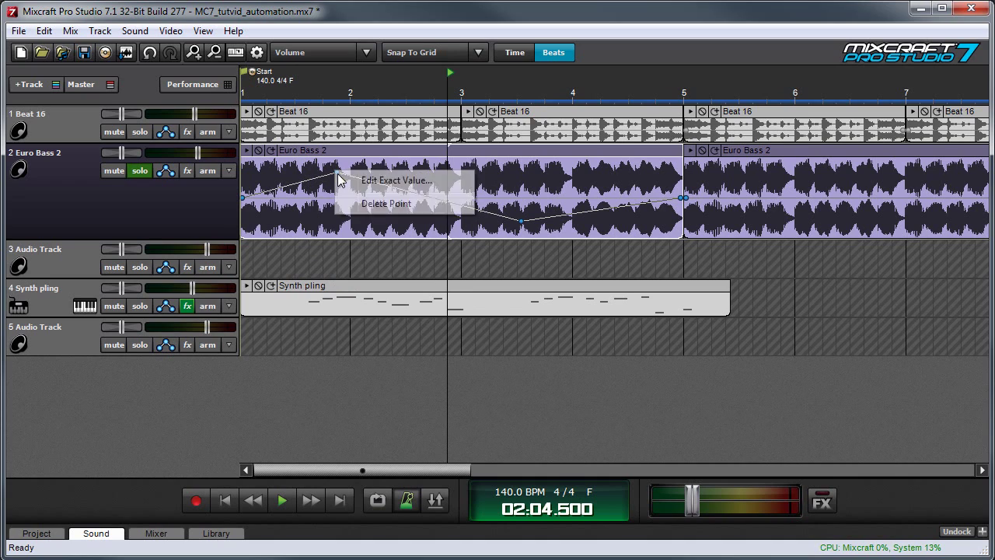
left_click(401, 181)
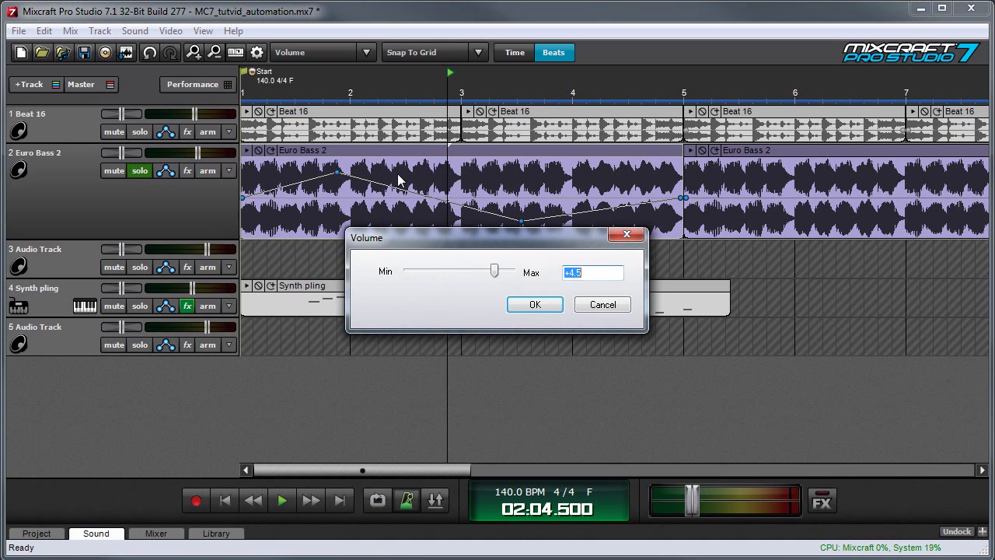
left_click_drag(495, 271, 472, 271)
double_click(569, 273)
type("2.2")
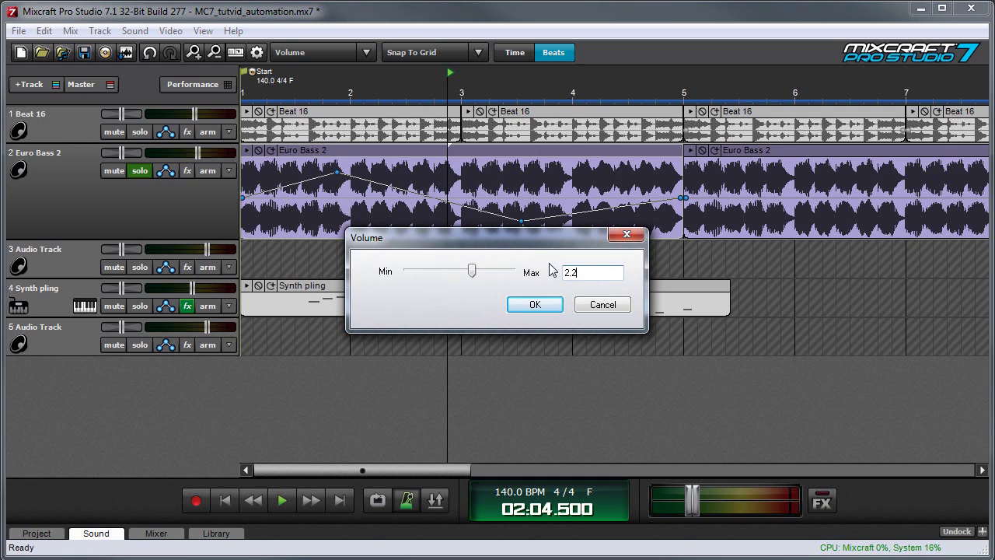
left_click(535, 304)
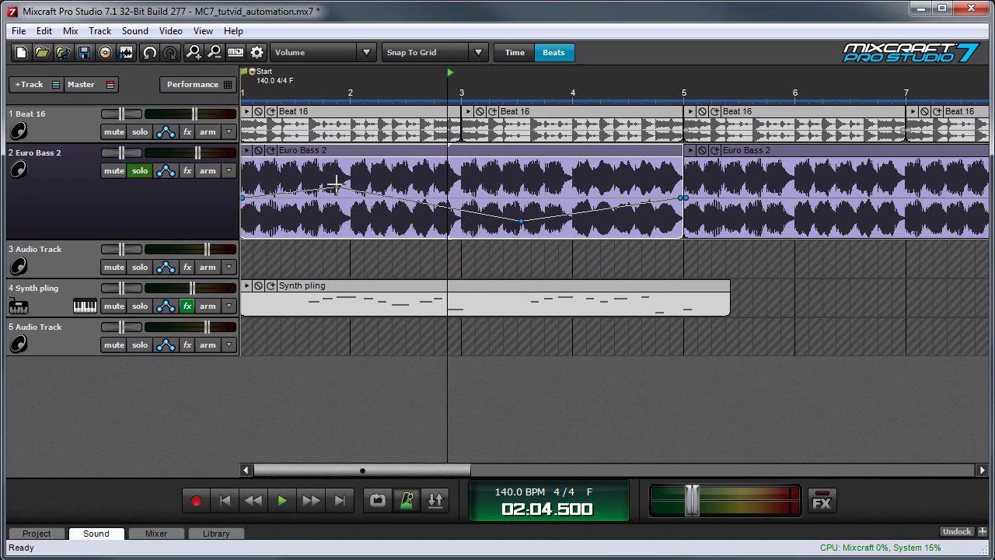
- Delete the volume point so the envelope becomes a flat line
key("Home")
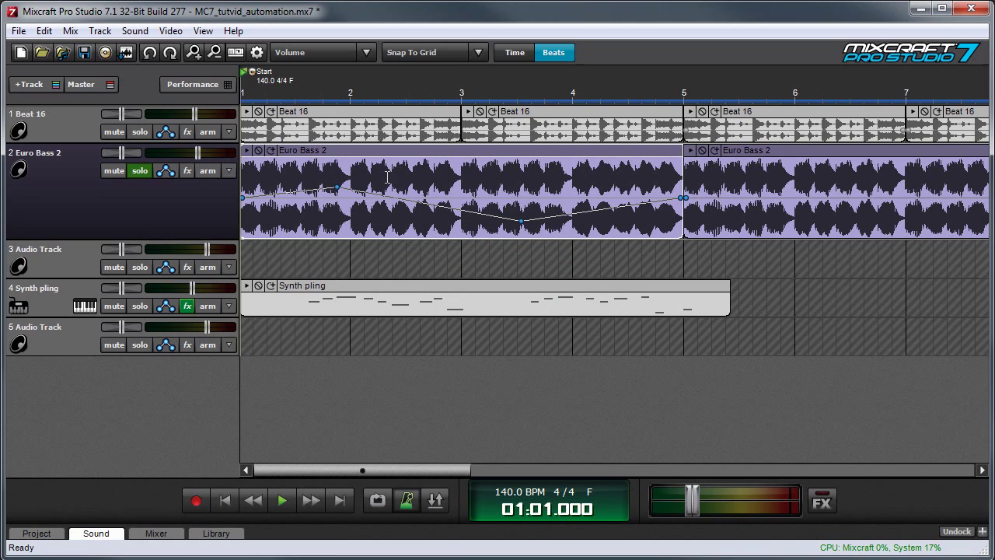
right_click(334, 185)
left_click(386, 219)
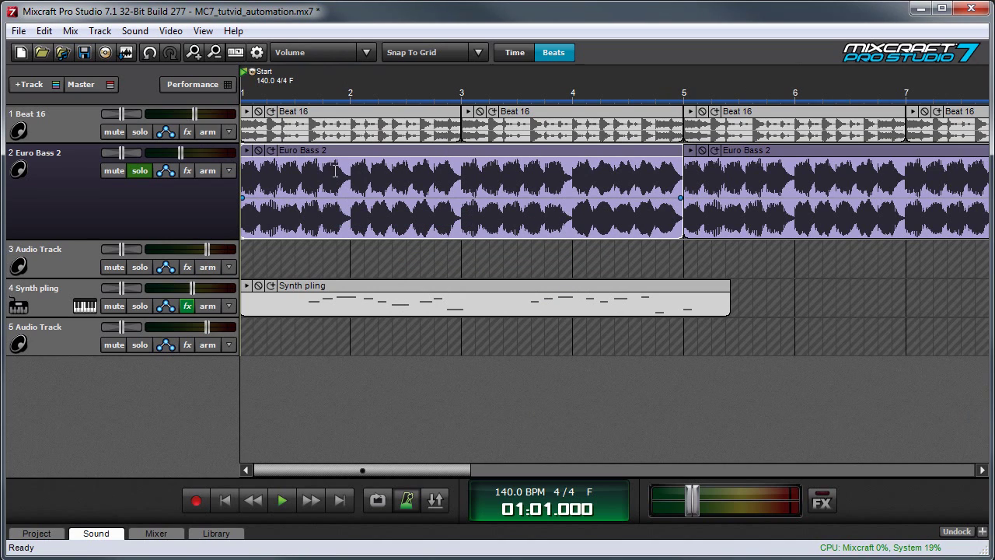
- On the Low Pass Cutoff envelope, drop the start to 0 and raise the 38 point to 94
left_click(331, 52)
left_click(311, 102)
left_click_drag(243, 159, 242, 234)
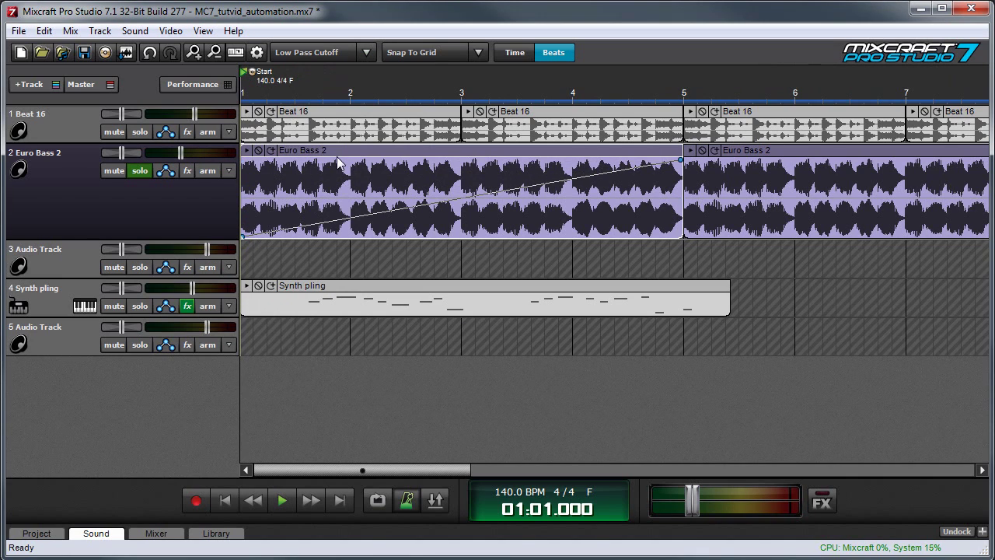
left_click(410, 206)
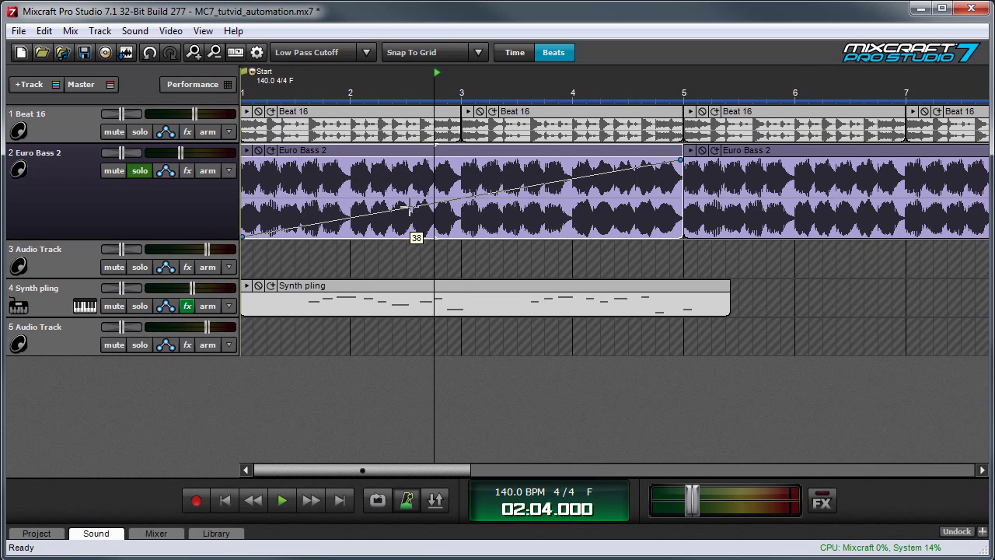
left_click_drag(410, 206, 416, 160)
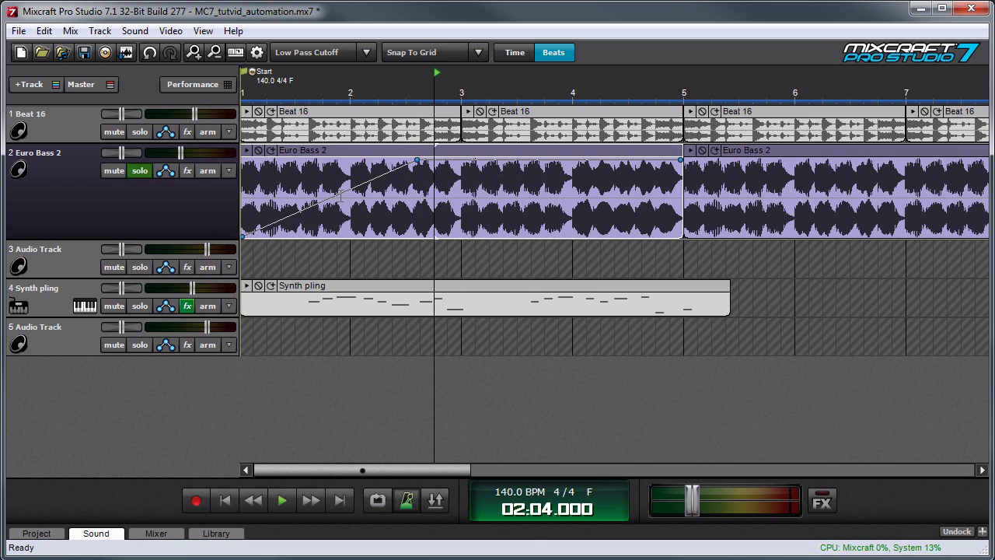
- Play the song from the start to hear the filter sweep
left_click(243, 84)
key("space")
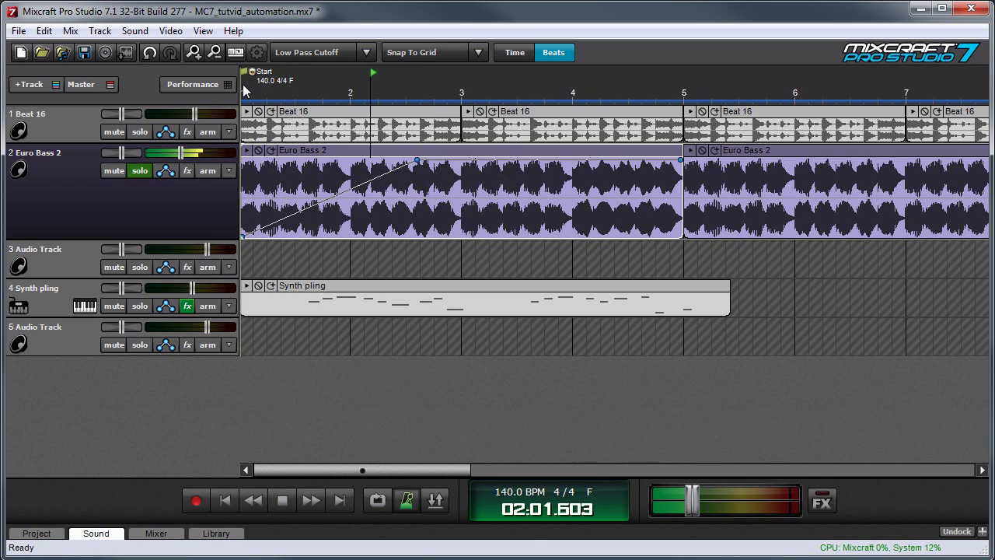
key("space")
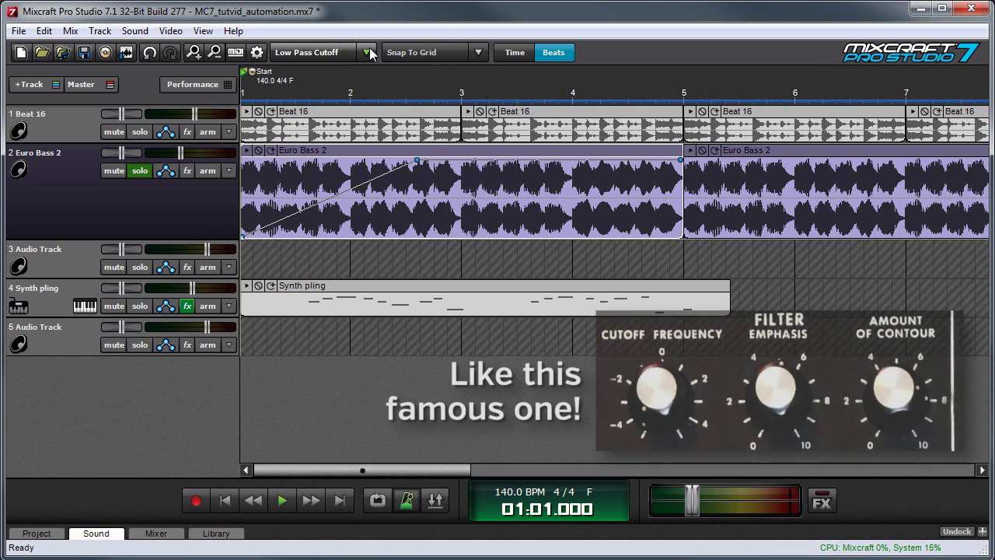
left_click(367, 52)
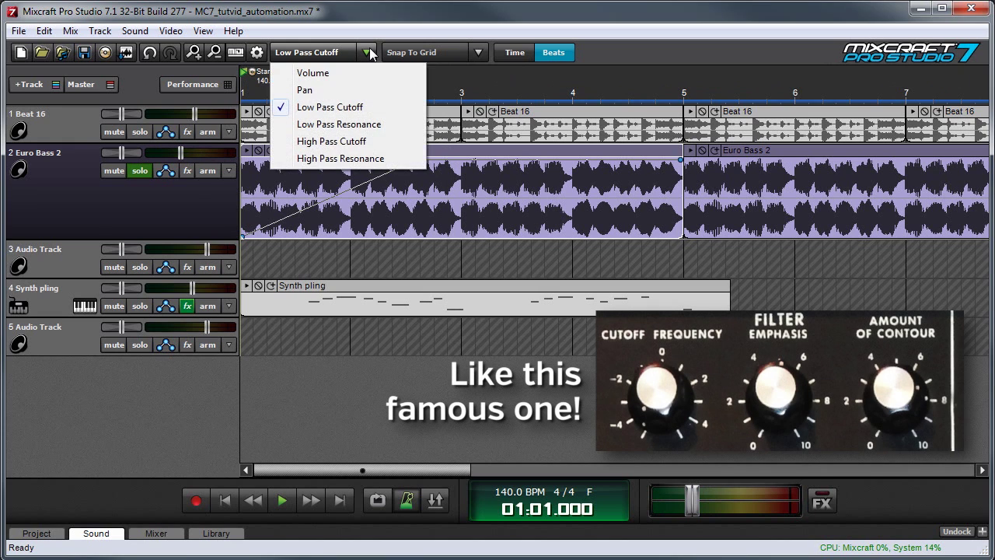
- On the Low Pass Resonance envelope, raise the start to 160 and the bar 5 point to 199
left_click(369, 128)
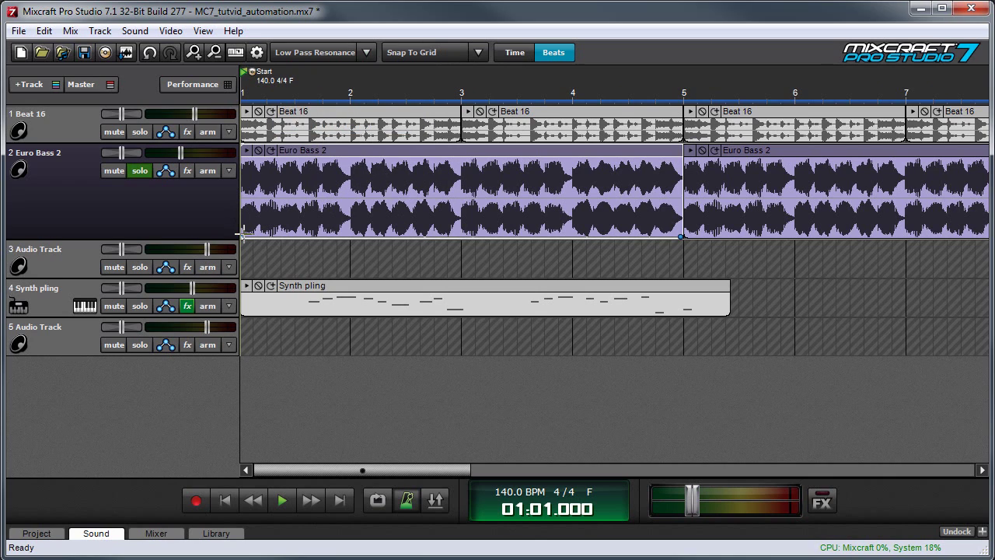
left_click_drag(243, 234, 242, 177)
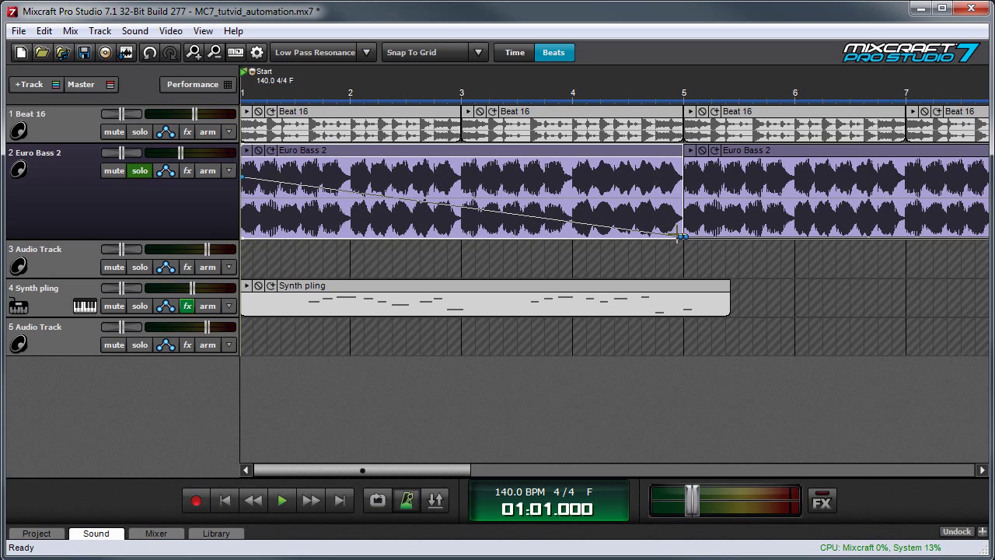
left_click_drag(681, 234, 681, 178)
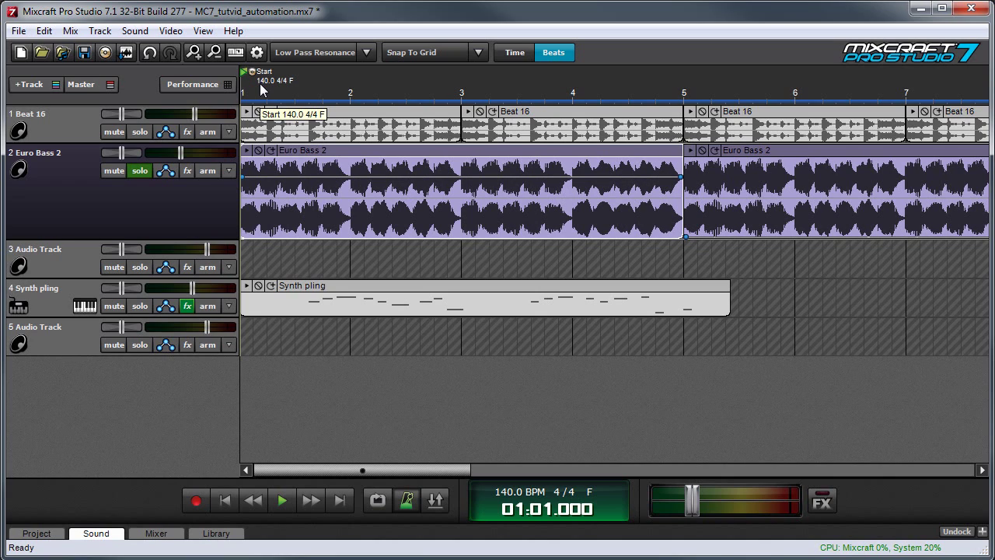
- Play back the resonance change and add two nodes on the envelope
key("space")
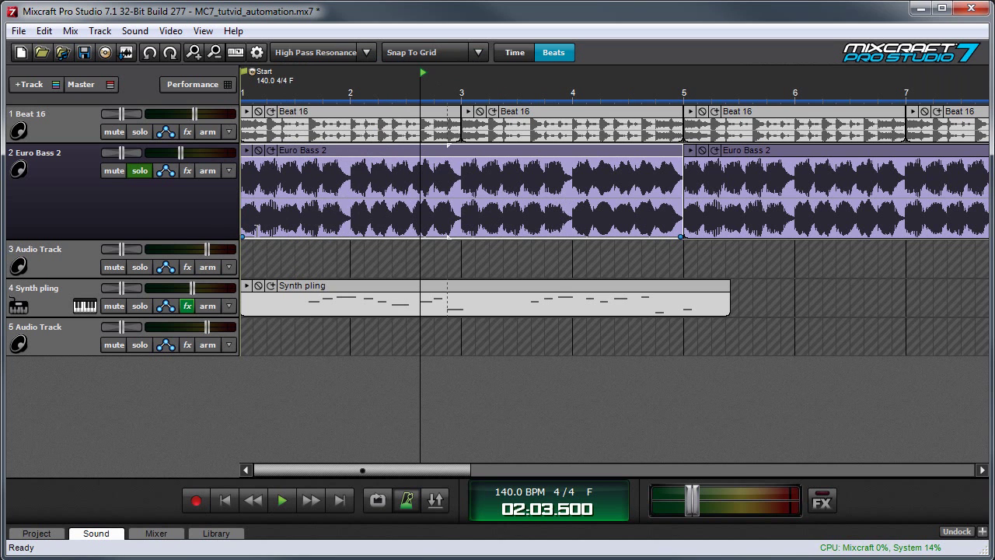
left_click(316, 236)
left_click(398, 237)
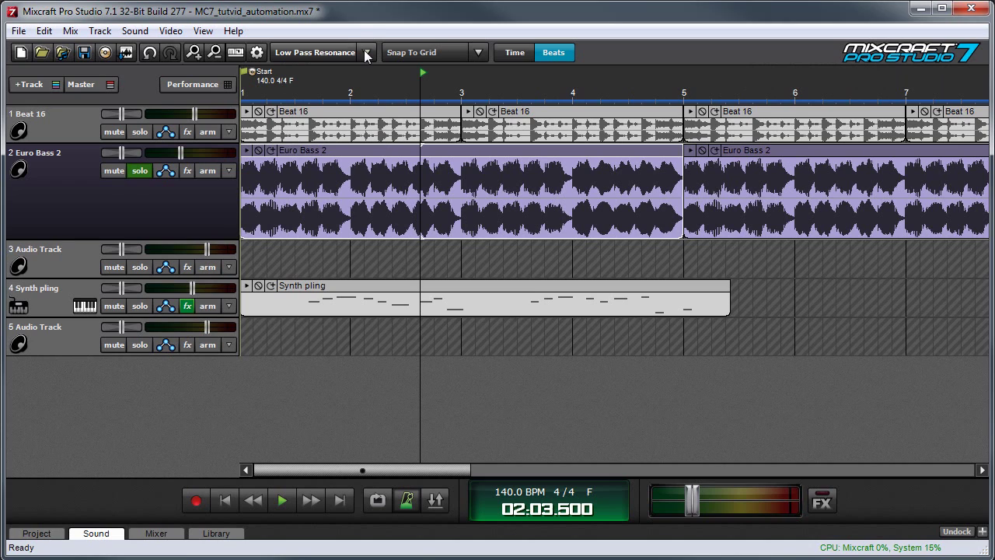
left_click(366, 52)
- Add a High Pass Cutoff peak of 100 near bar 3, then show High Pass Resonance
left_click(364, 142)
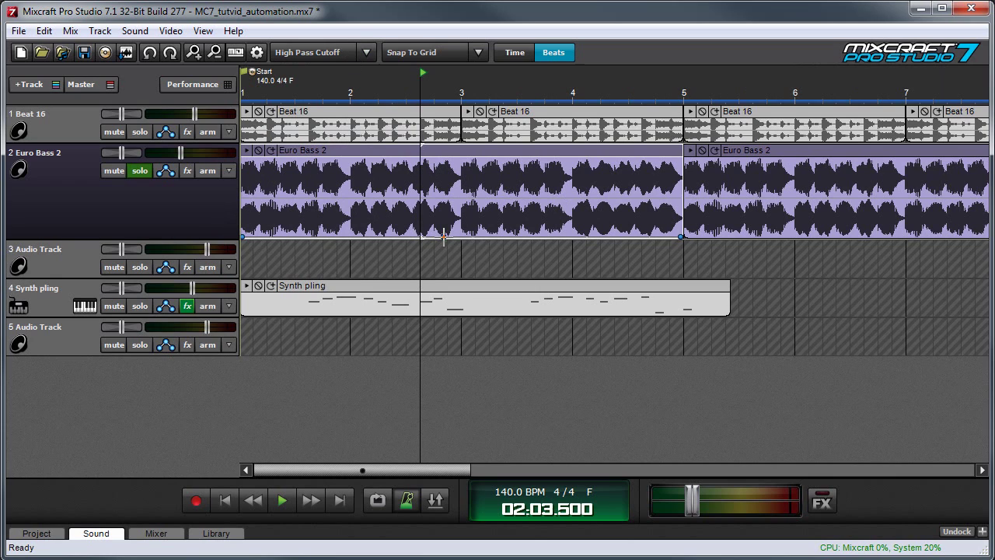
left_click_drag(443, 237, 444, 162)
left_click(366, 52)
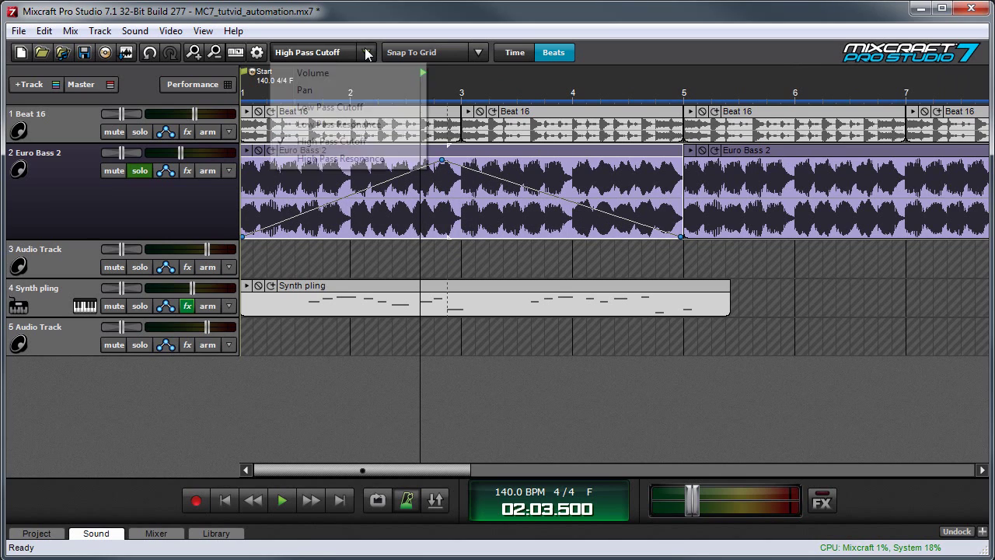
left_click(370, 160)
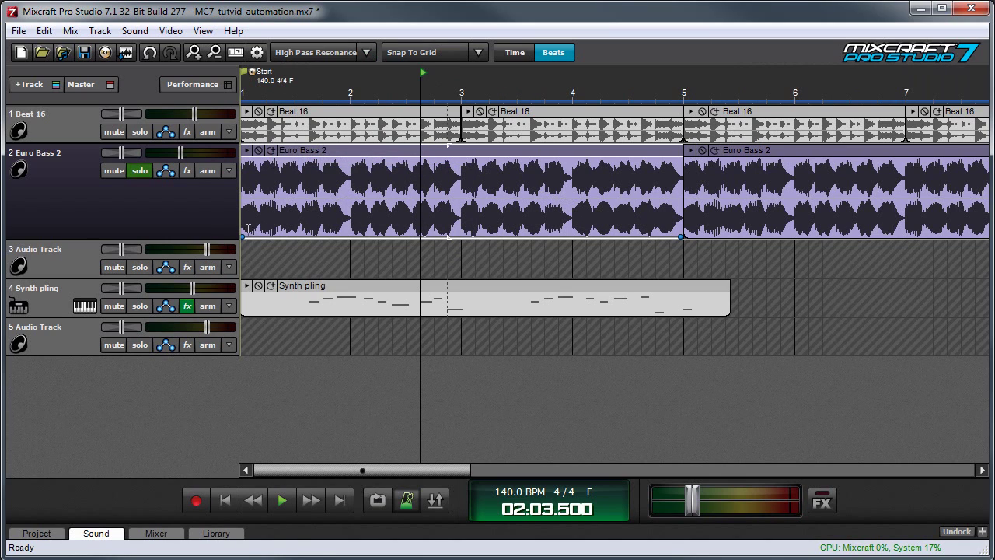
- Play the filtered Euro Bass 2 from the song start, then stop
left_click(243, 91)
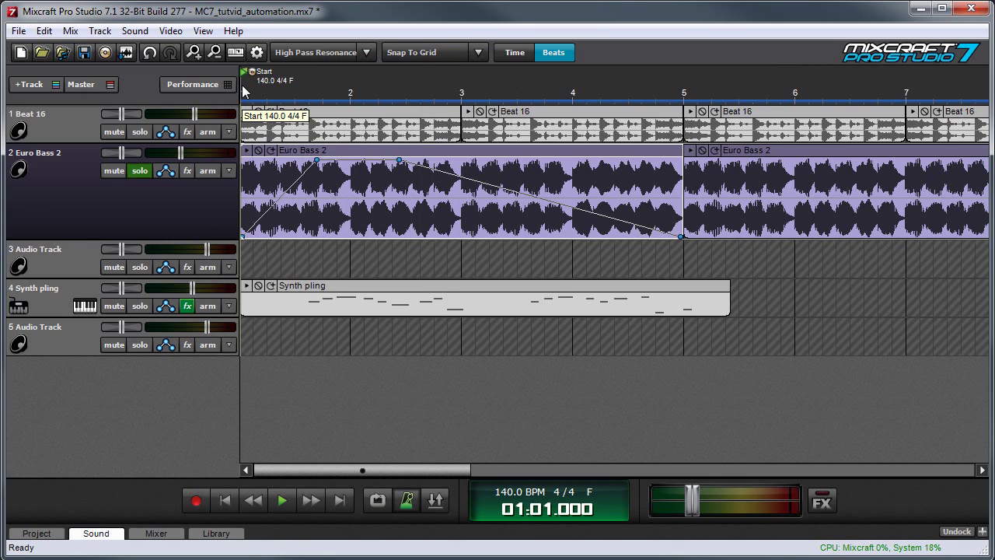
key("space")
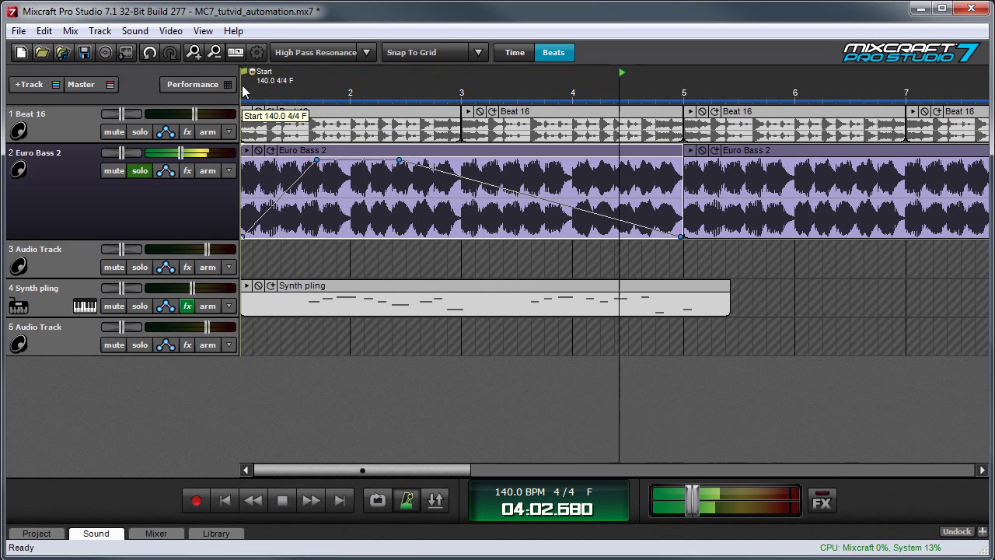
key("space")
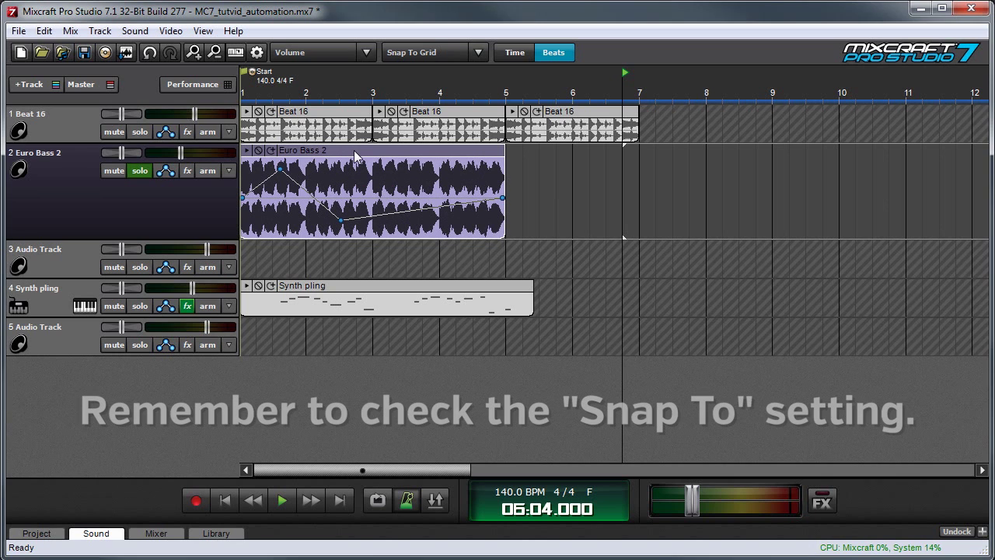
- Drag the Euro Bass 2 clip later, put the playhead at bar 4 beat 2, and open the Sound menu
left_click_drag(354, 156, 620, 156)
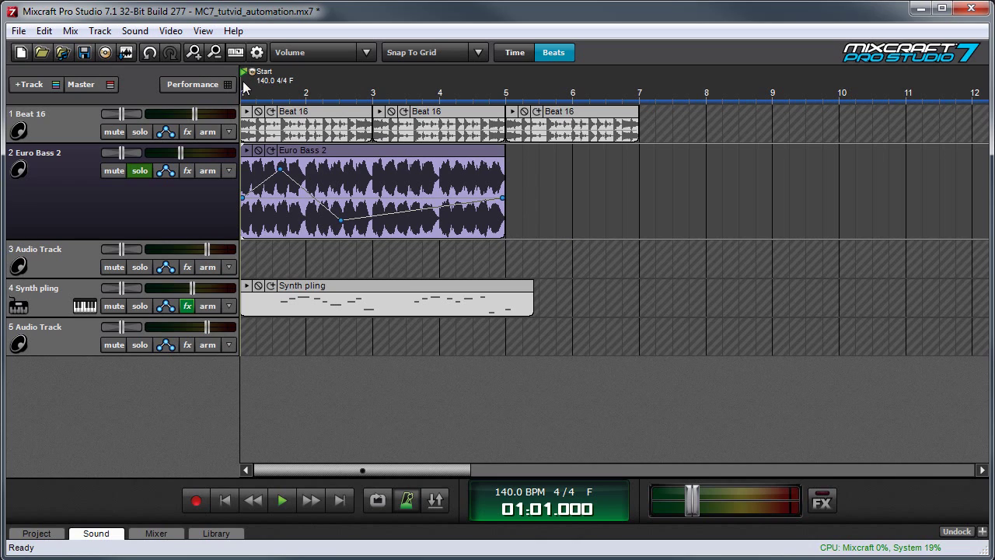
left_click(461, 158)
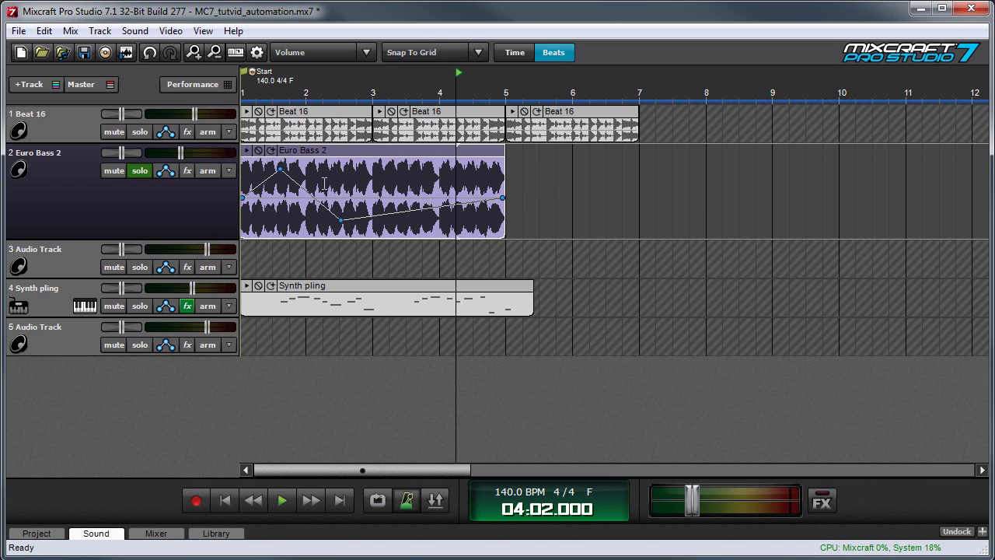
left_click(135, 32)
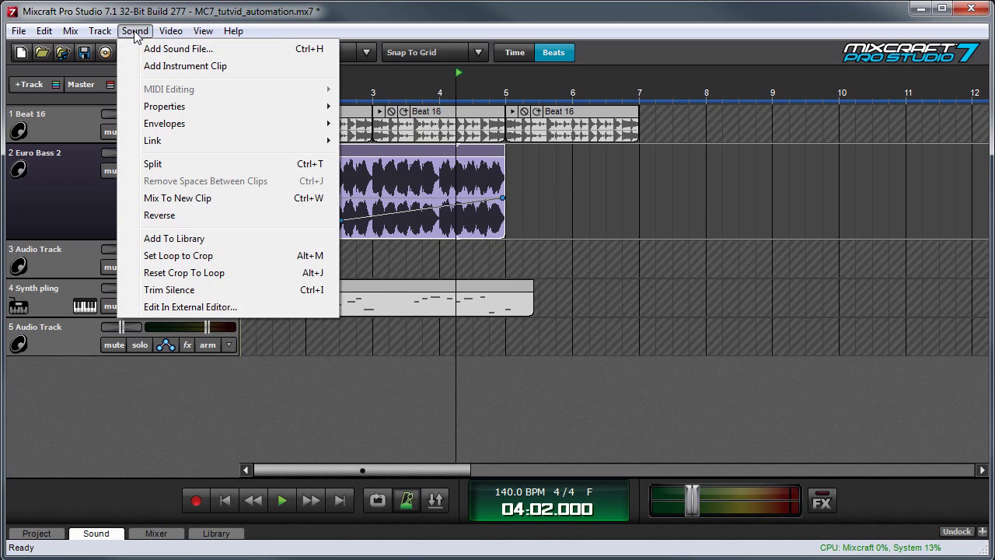
- Reset Euro Bass 2's envelope to flat with Sound > Envelopes > Reset Envelope
mouse_move(165, 126)
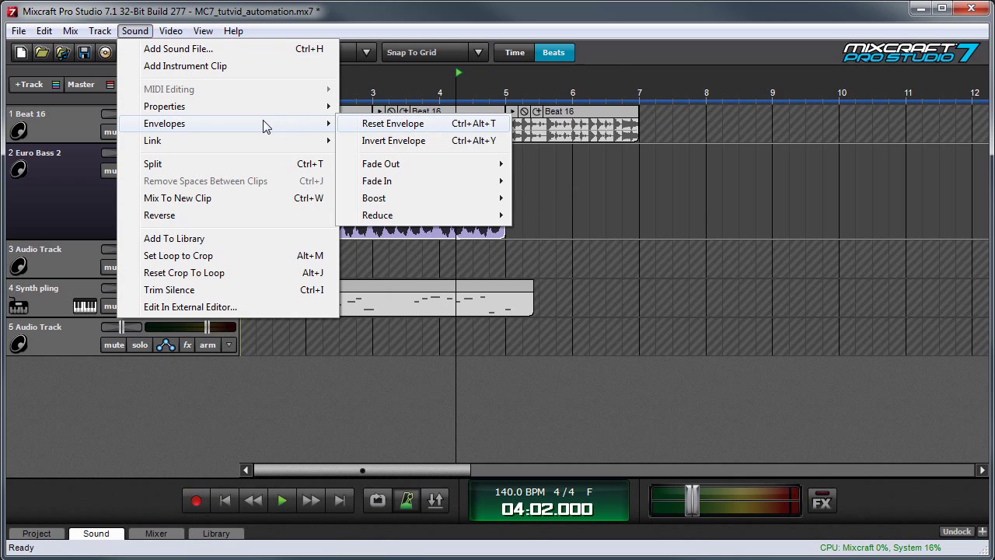
left_click(422, 130)
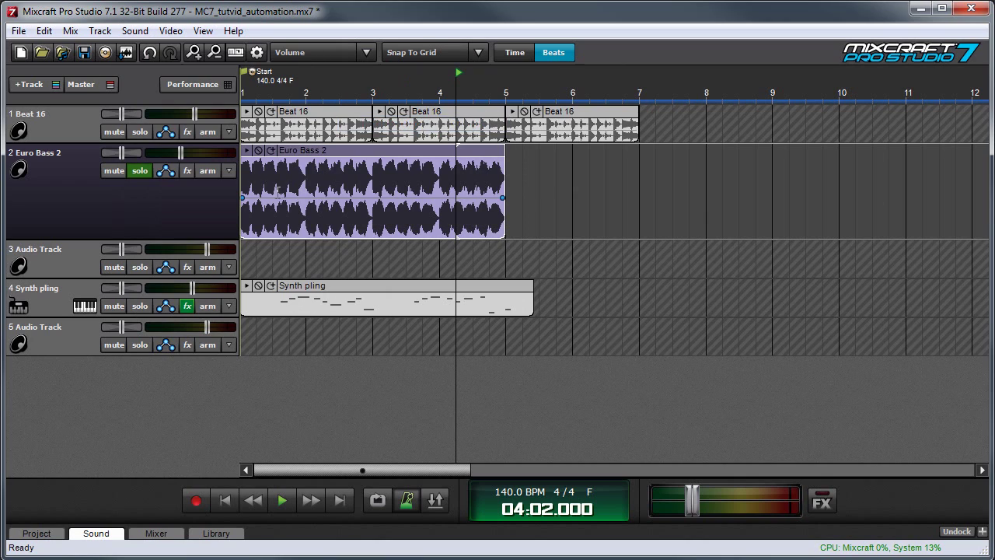
left_click(134, 31)
mouse_move(233, 124)
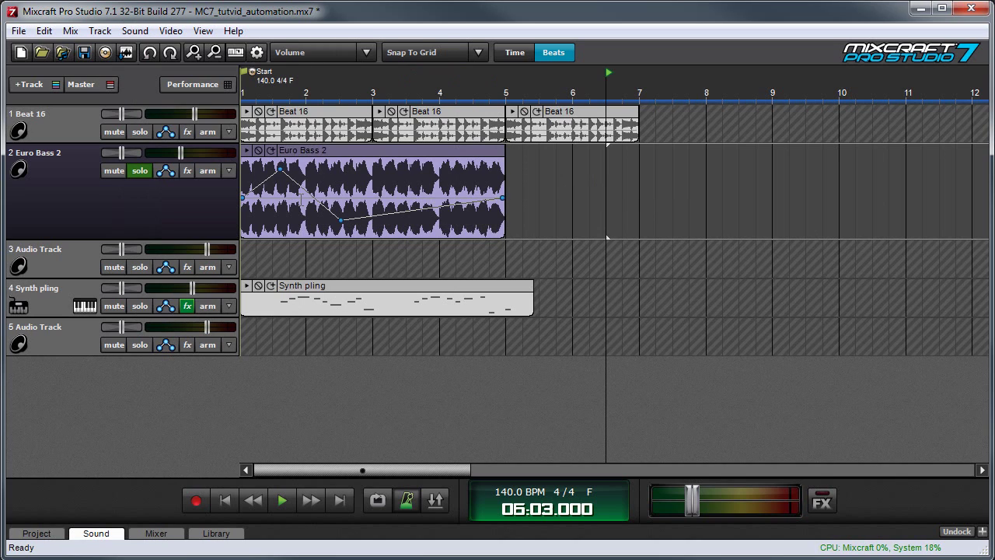
- Invert the Euro Bass 2 volume envelope with Sound > Envelopes > Invert Envelope
left_click(135, 30)
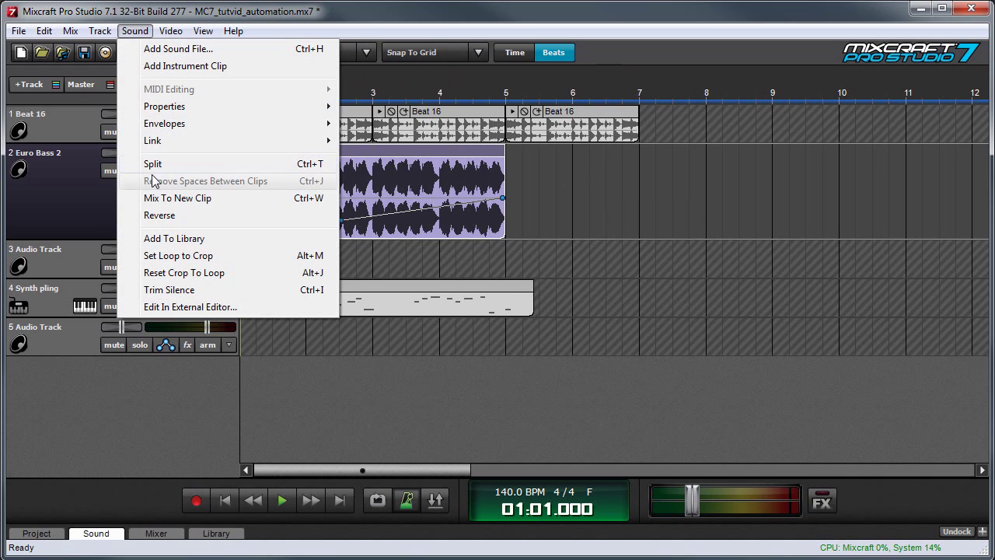
mouse_move(156, 124)
left_click(367, 145)
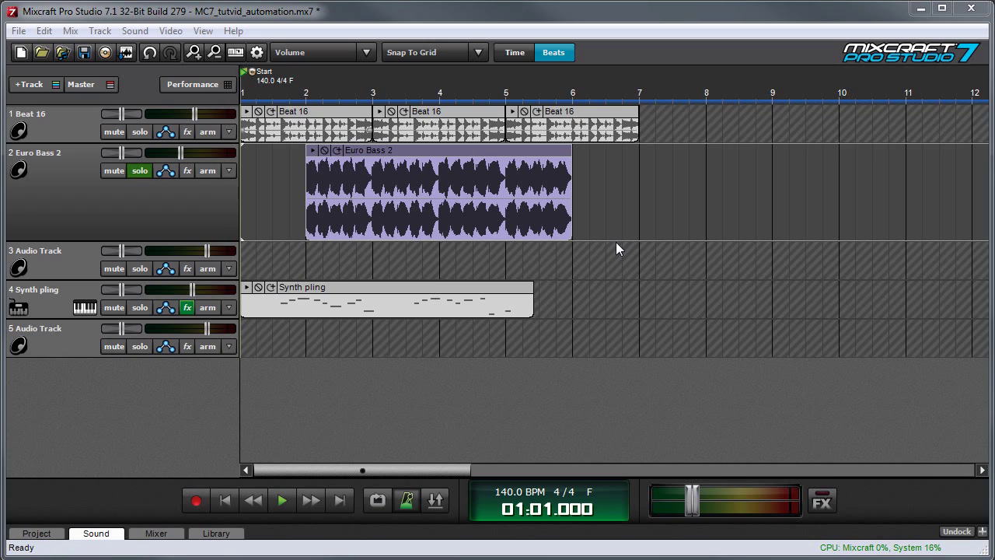
- Select bar 2 to beat 3 of the Euro Bass 2 clip and apply a Fast fade-in
mouse_move(323, 216)
left_click_drag(315, 216, 340, 214)
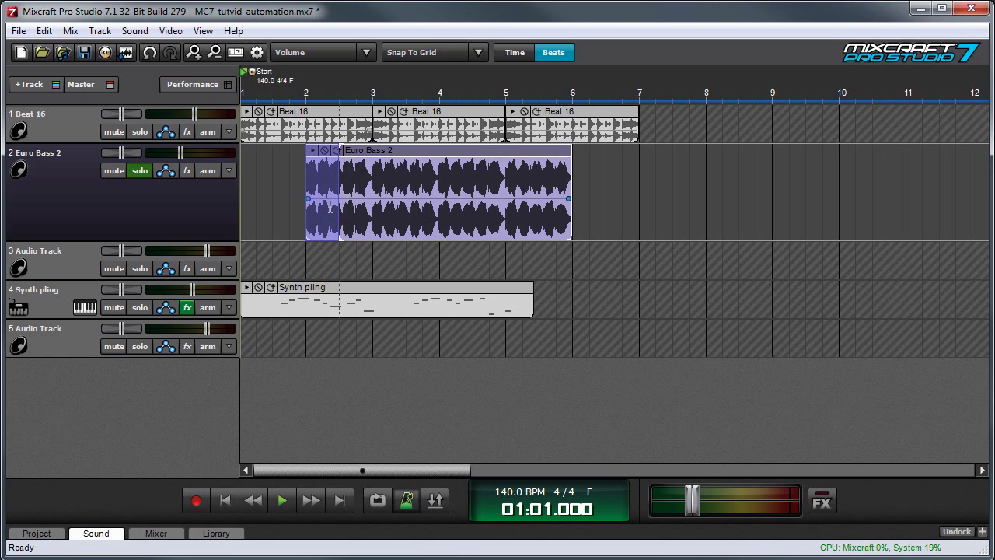
right_click(330, 208)
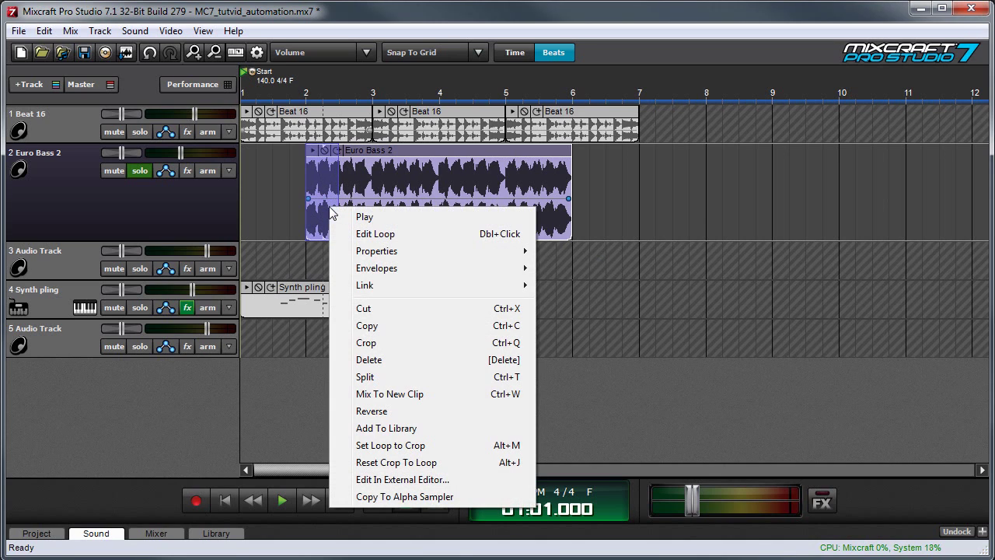
mouse_move(420, 263)
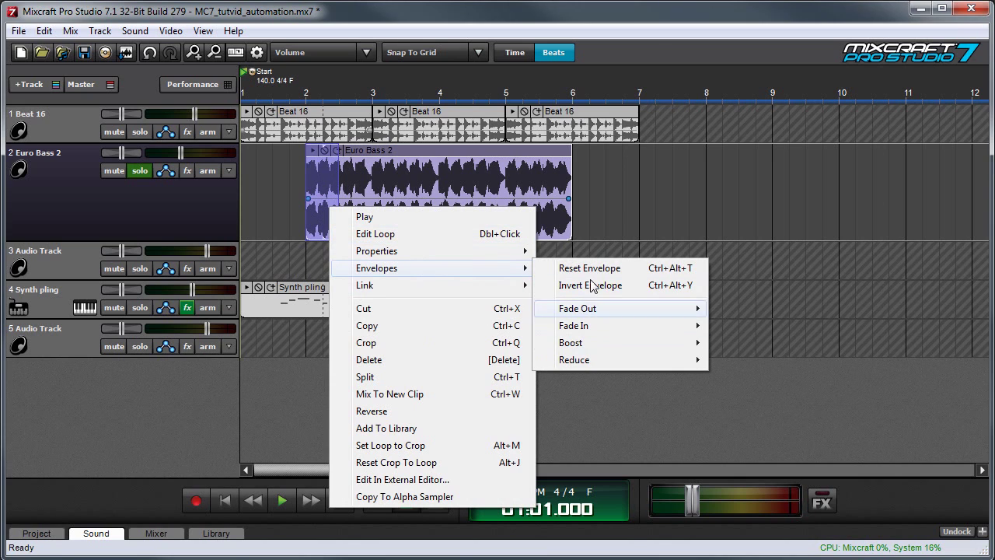
left_click(126, 32)
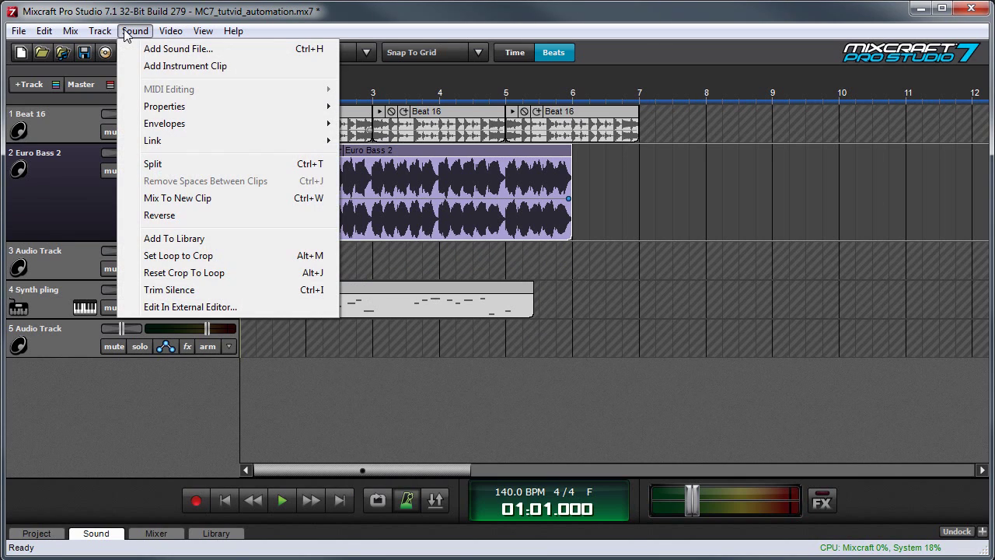
mouse_move(224, 126)
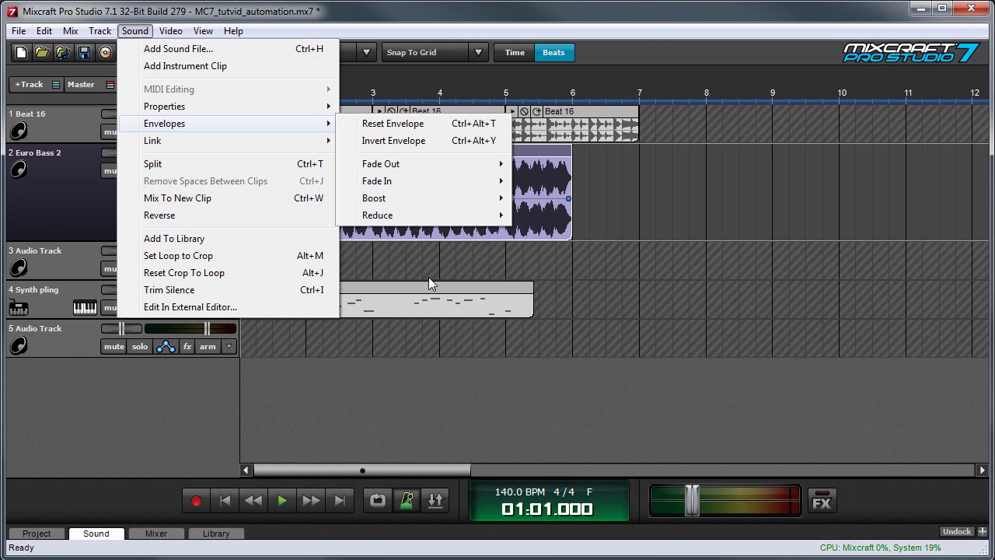
left_click(421, 251)
right_click(327, 180)
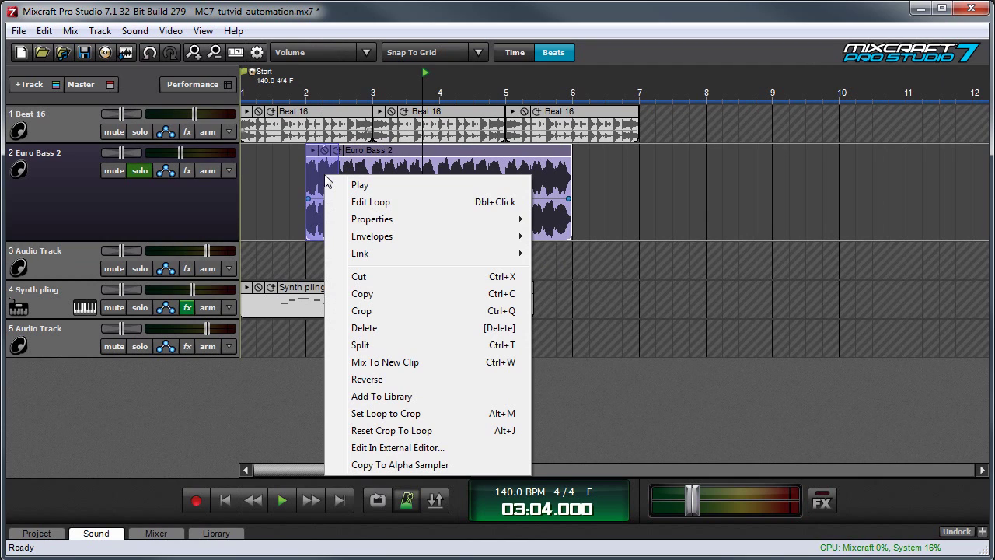
mouse_move(340, 237)
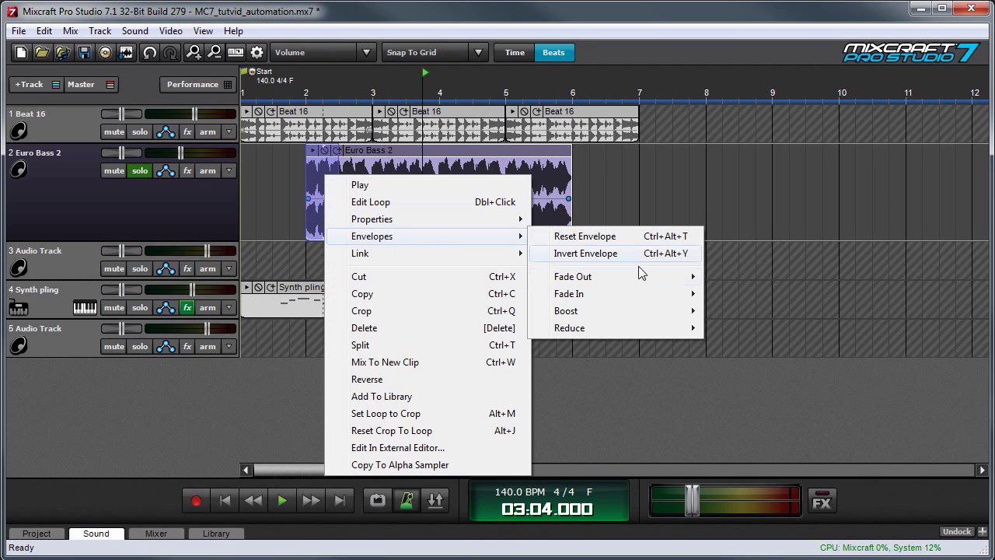
mouse_move(635, 293)
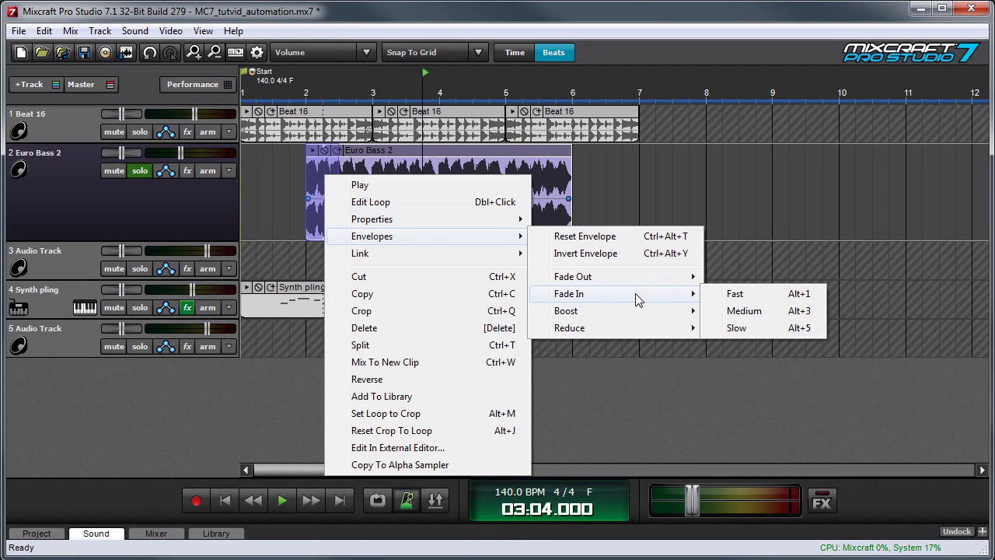
left_click(764, 299)
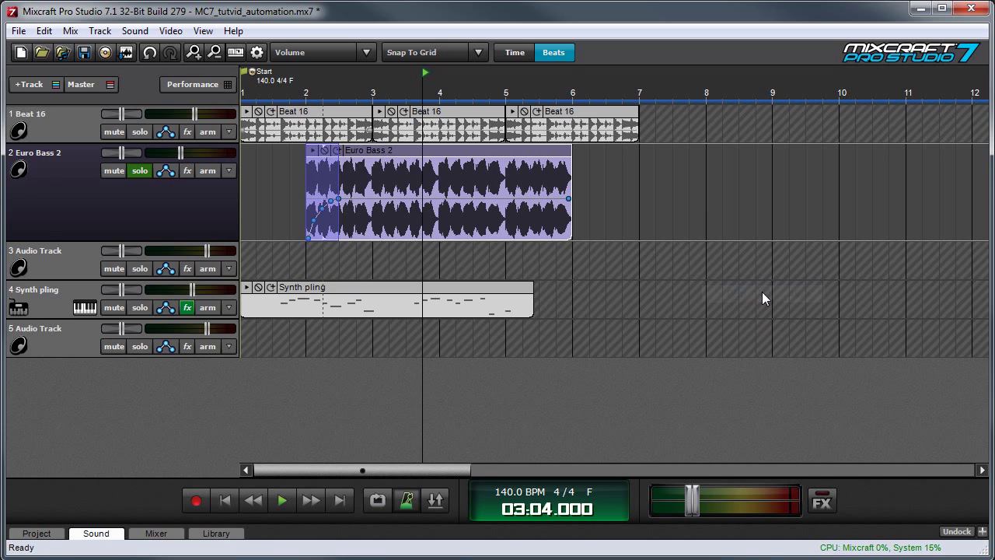
- Play back from bar 2 to hear the fast fade-in
left_click(305, 93)
key("space")
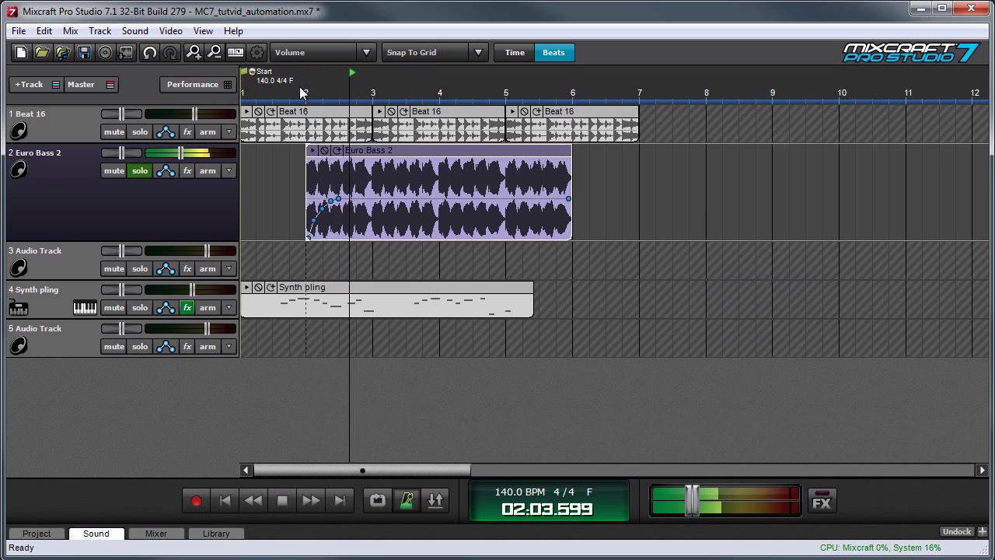
key("space")
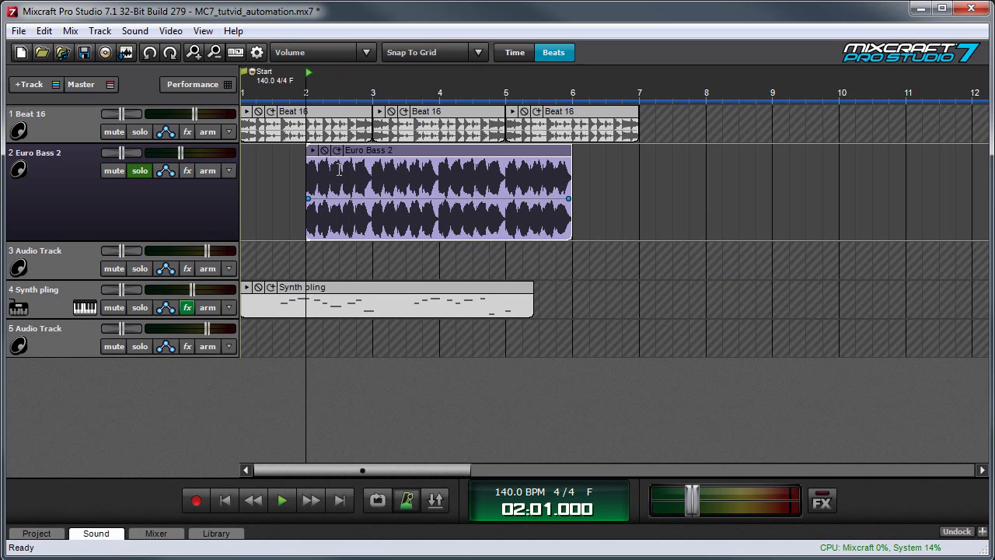
- Apply a Slow fade-in, audition it from bar 2, undo it, and reselect the clip's opening
right_click(341, 182)
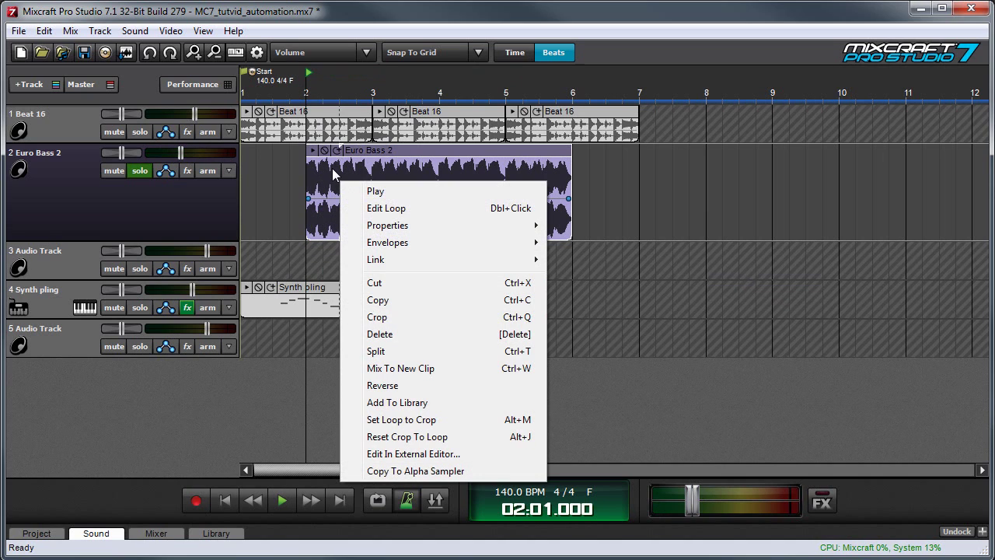
left_click(333, 168)
right_click(320, 170)
mouse_move(378, 235)
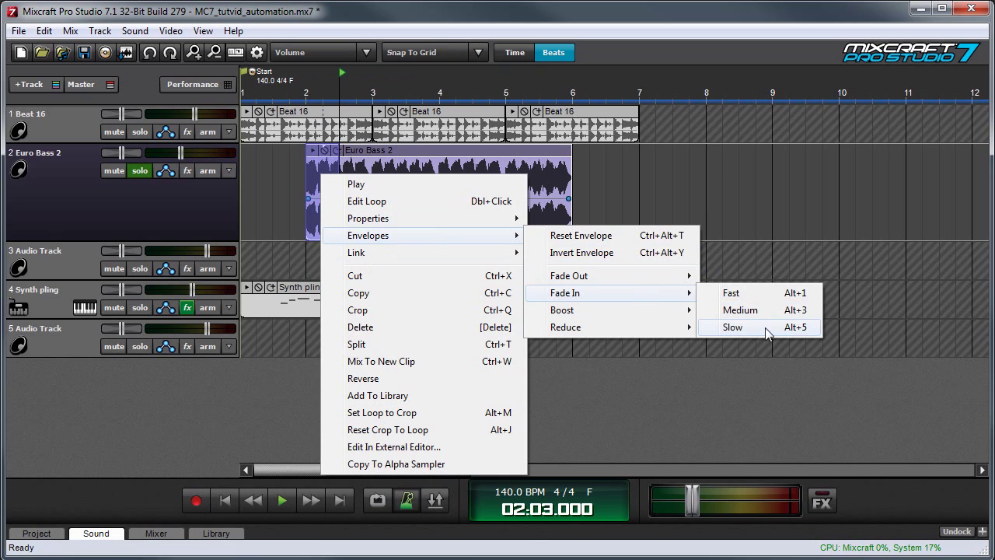
left_click(766, 328)
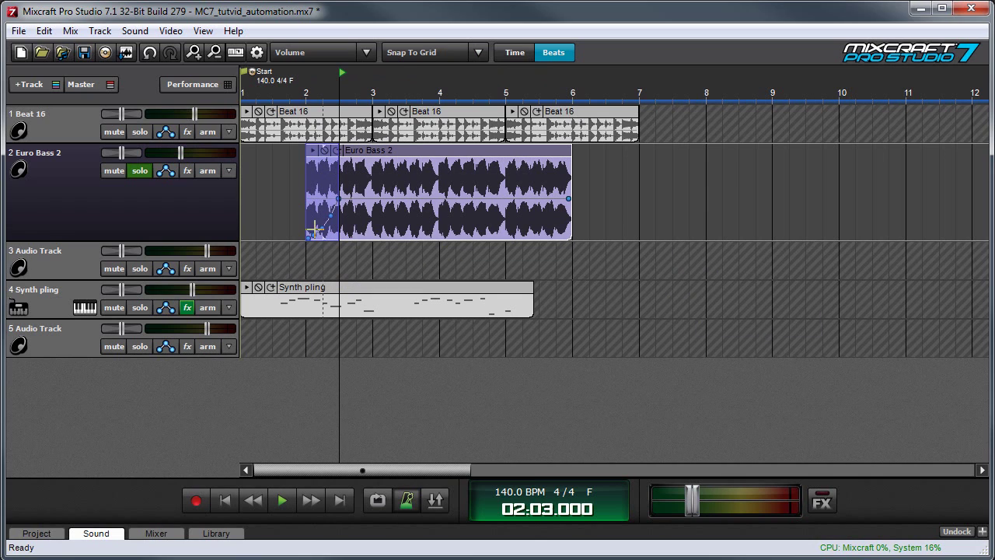
left_click(300, 88)
key("space")
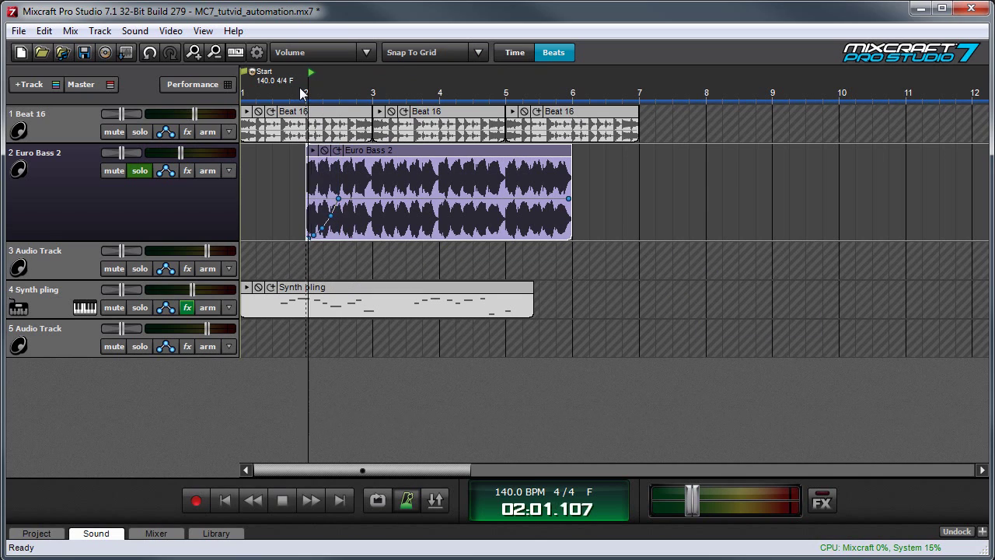
key("space")
key("ctrl+z")
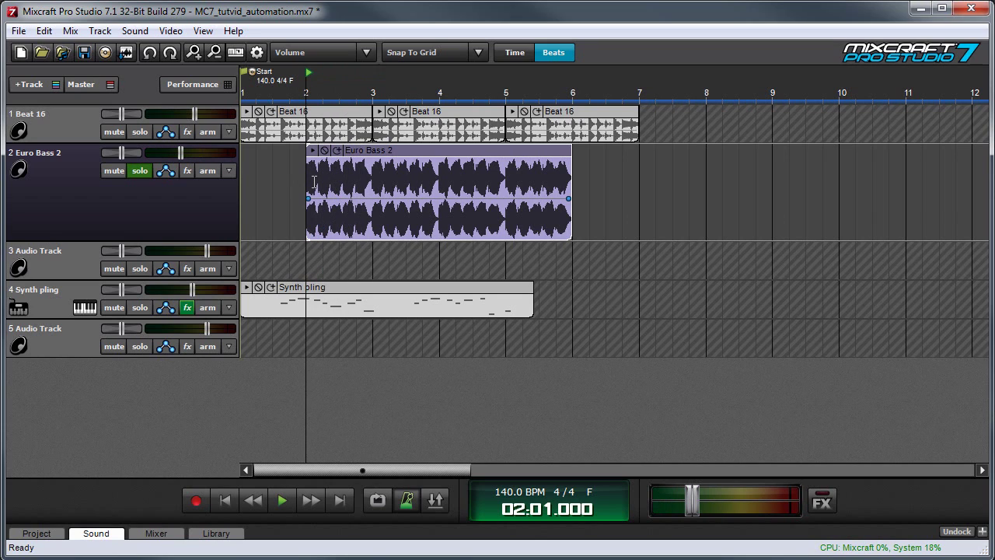
left_click_drag(314, 182, 409, 182)
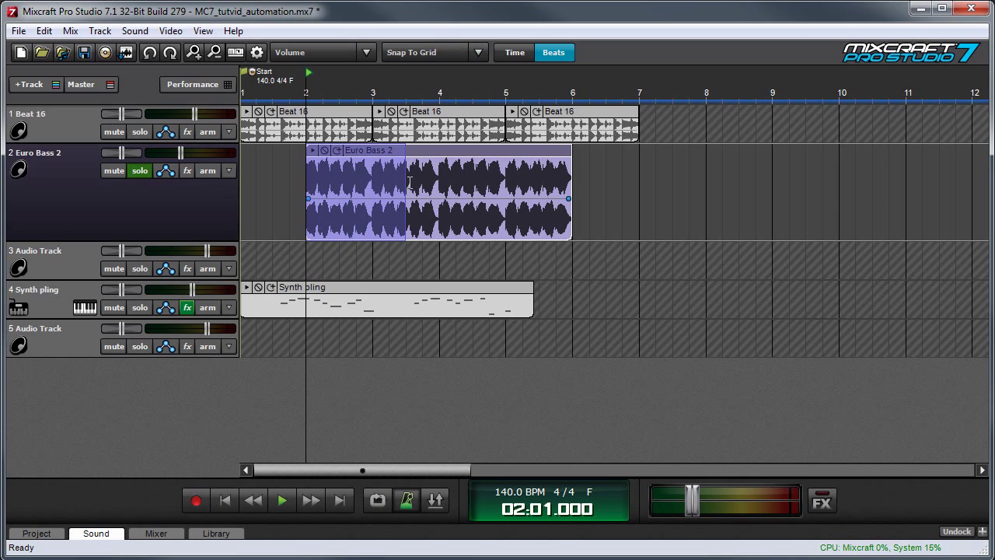
- Apply a Fast fade-in to the selected opening of the Euro Bass 2 clip
right_click(361, 179)
mouse_move(401, 240)
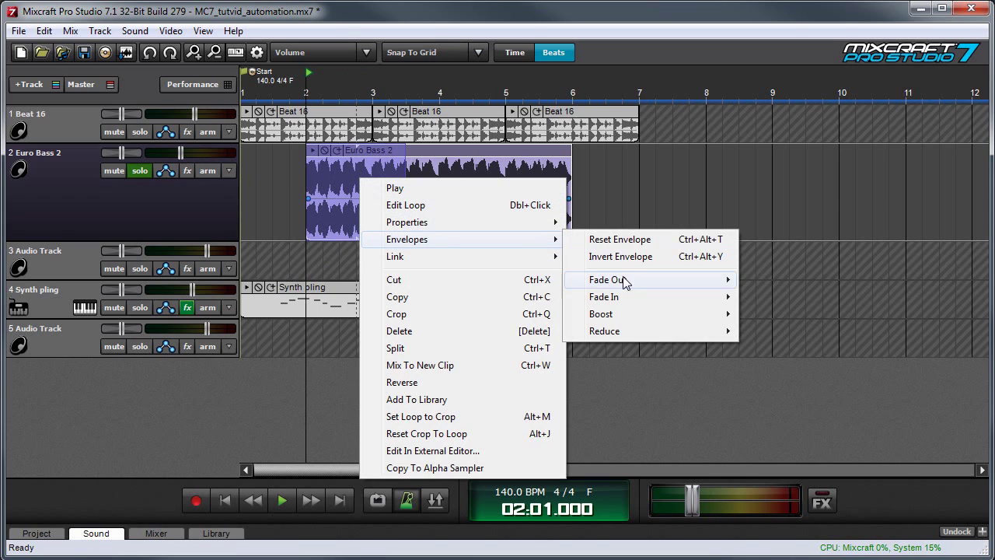
mouse_move(627, 298)
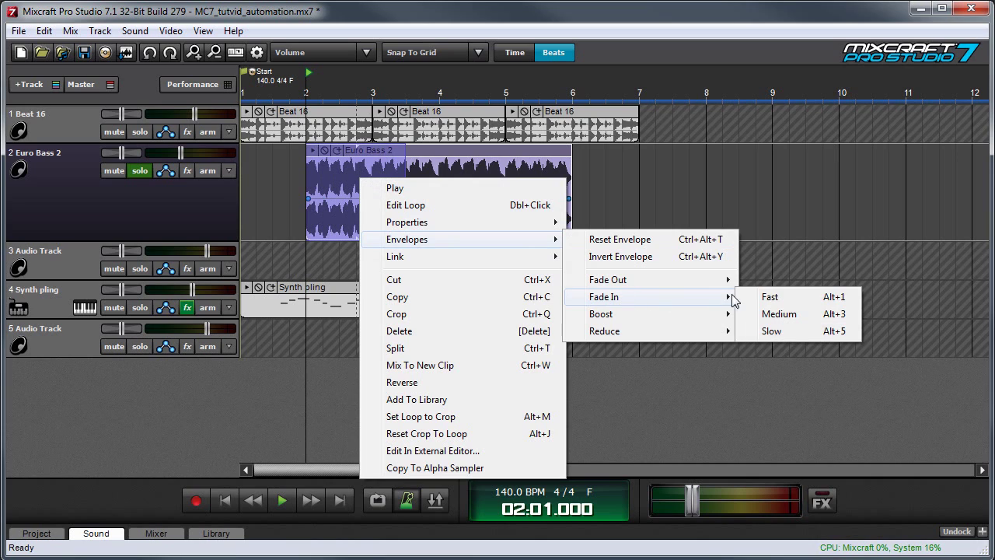
left_click(772, 298)
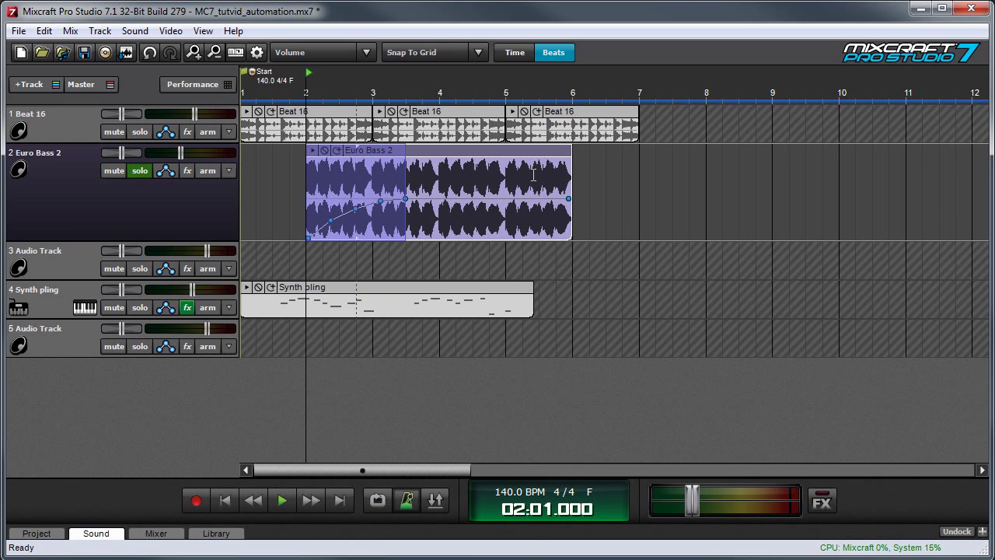
- Apply a Fast fade-out from bar 5 to the clip's end and play from bar 2
left_click_drag(515, 174, 573, 172)
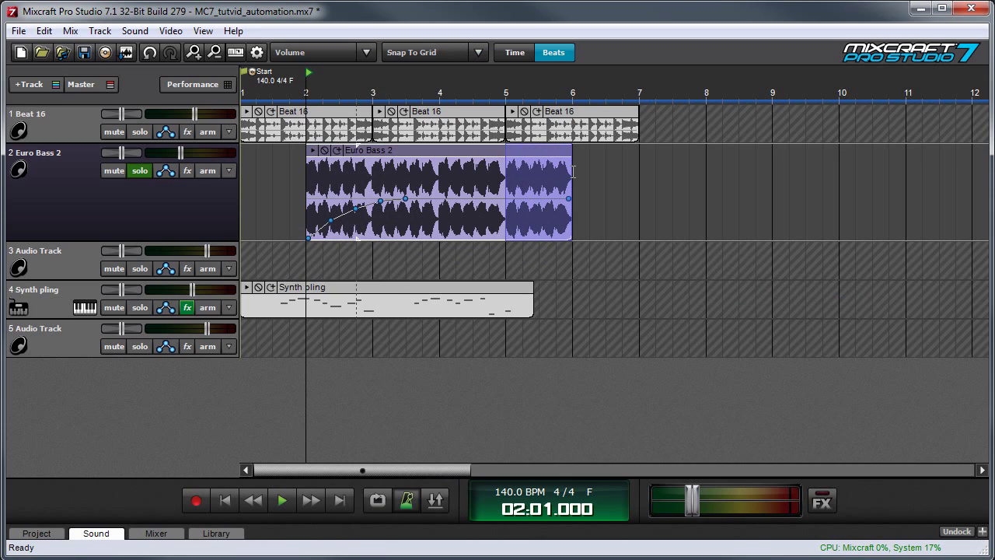
right_click(531, 175)
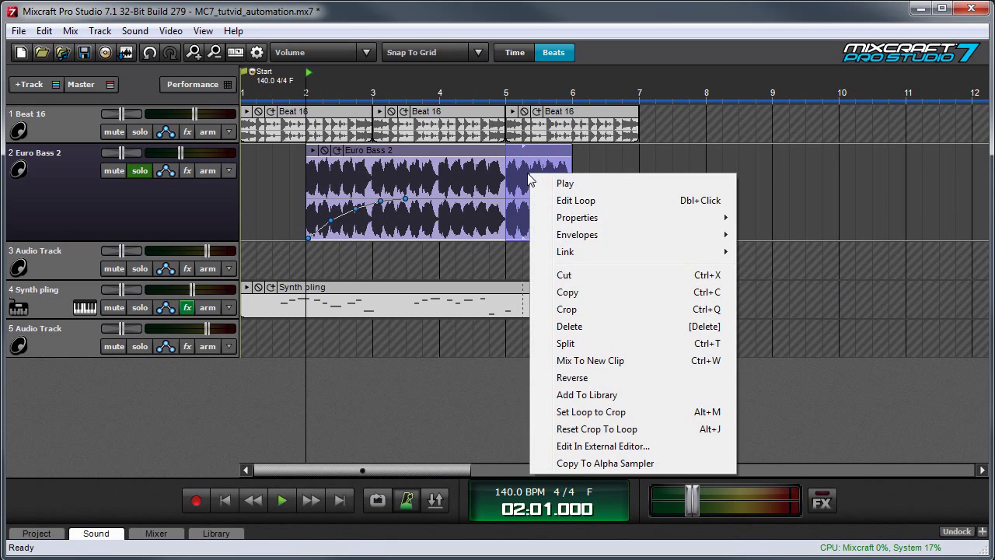
mouse_move(583, 237)
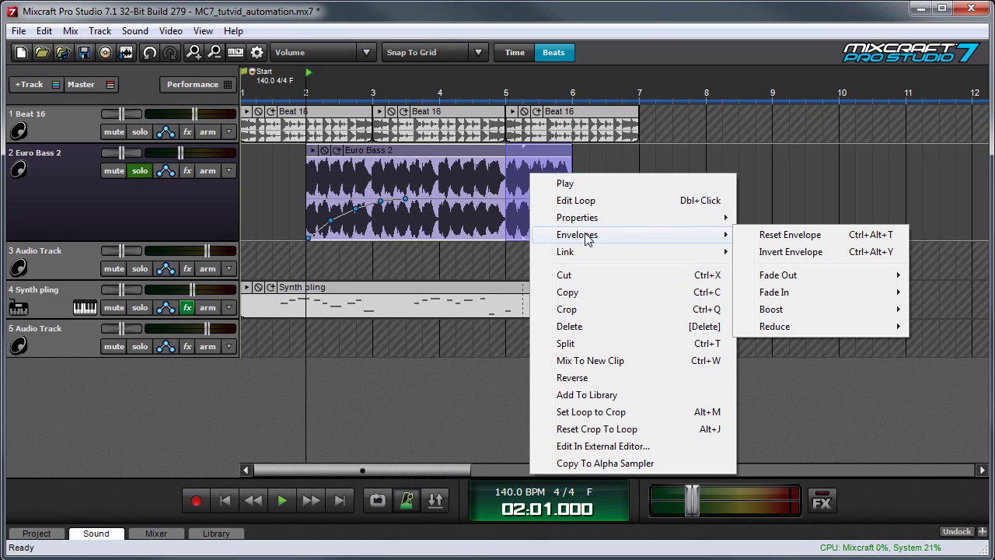
mouse_move(768, 280)
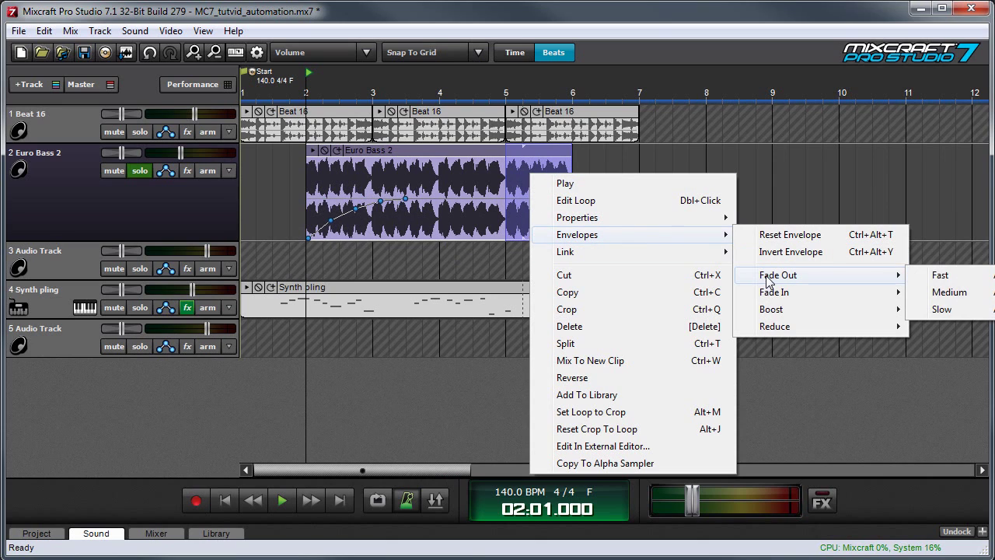
left_click(943, 276)
left_click(310, 87)
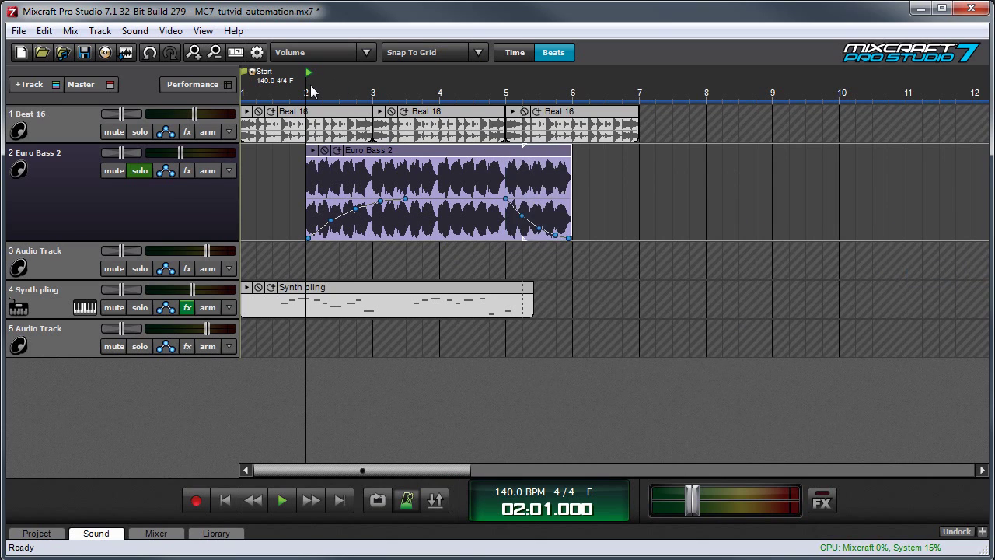
key("space")
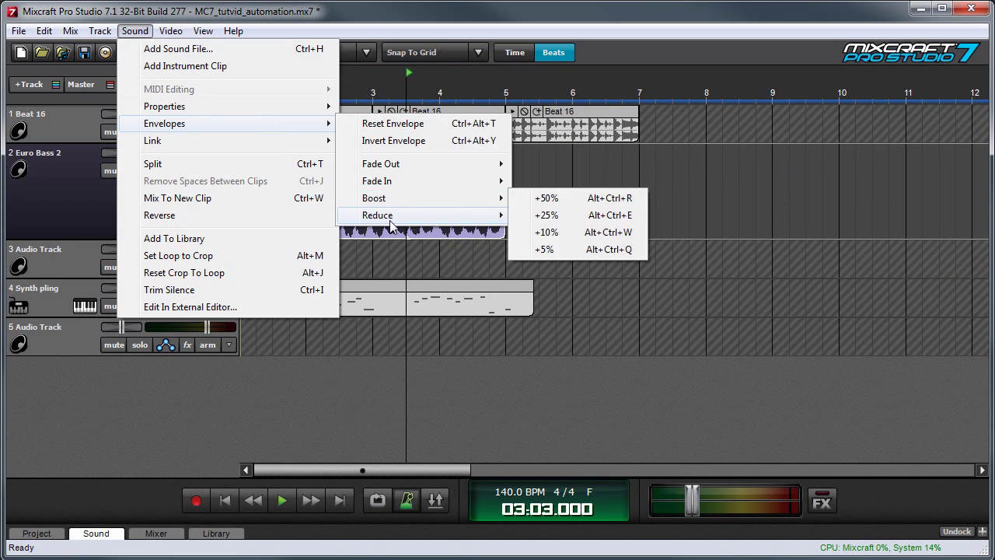
- Apply the Envelopes Boost +25% preset, then the Reduce -50% preset, to Euro Bass 2's volume
mouse_move(393, 204)
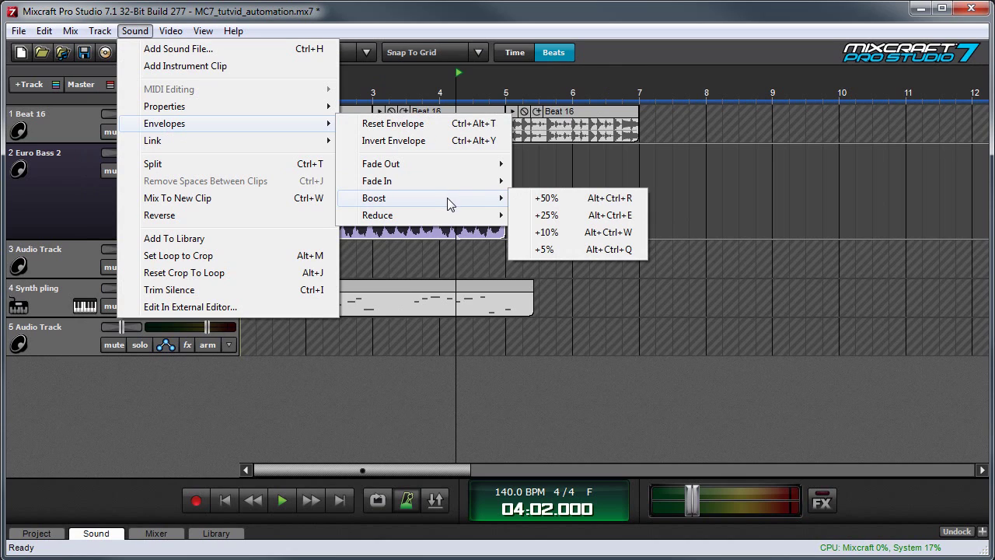
left_click(560, 215)
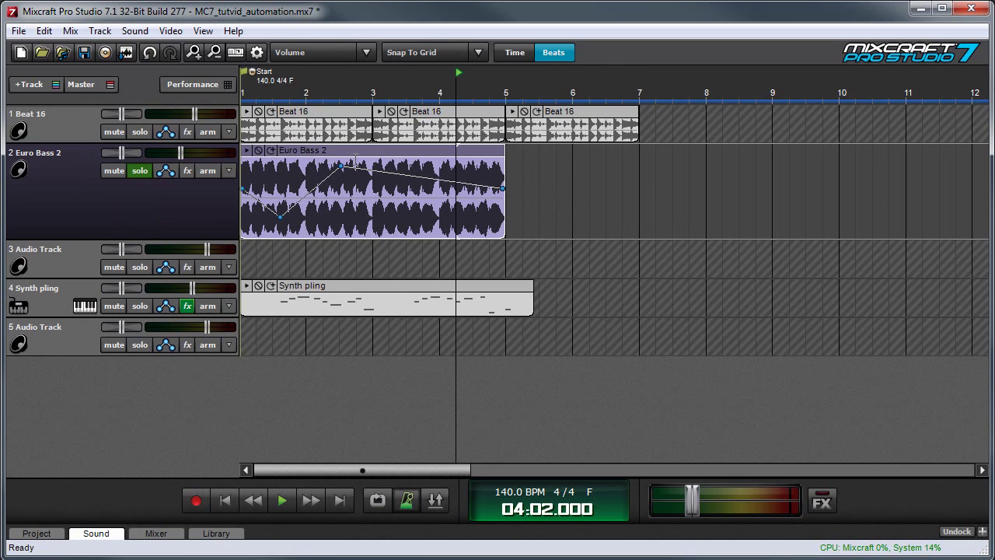
left_click(135, 30)
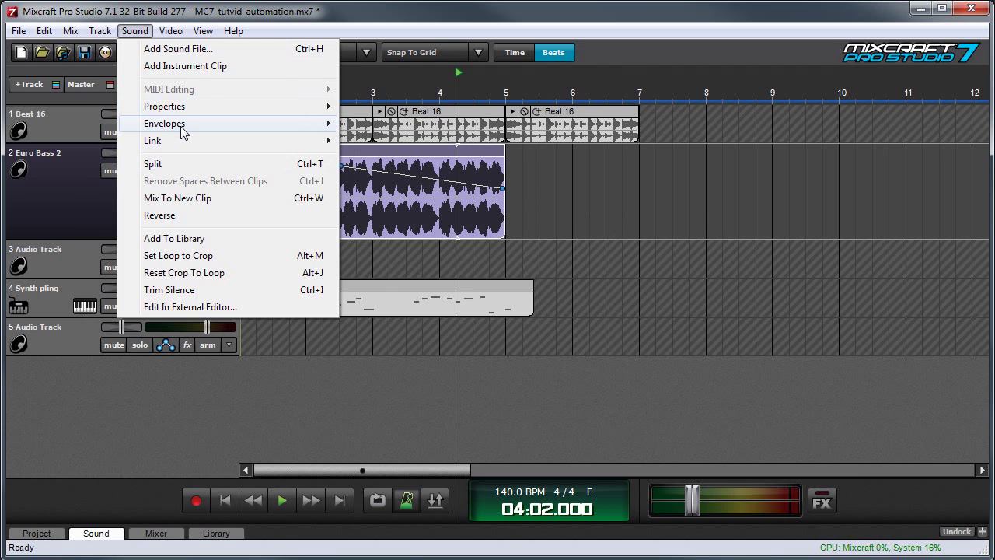
mouse_move(180, 124)
mouse_move(431, 216)
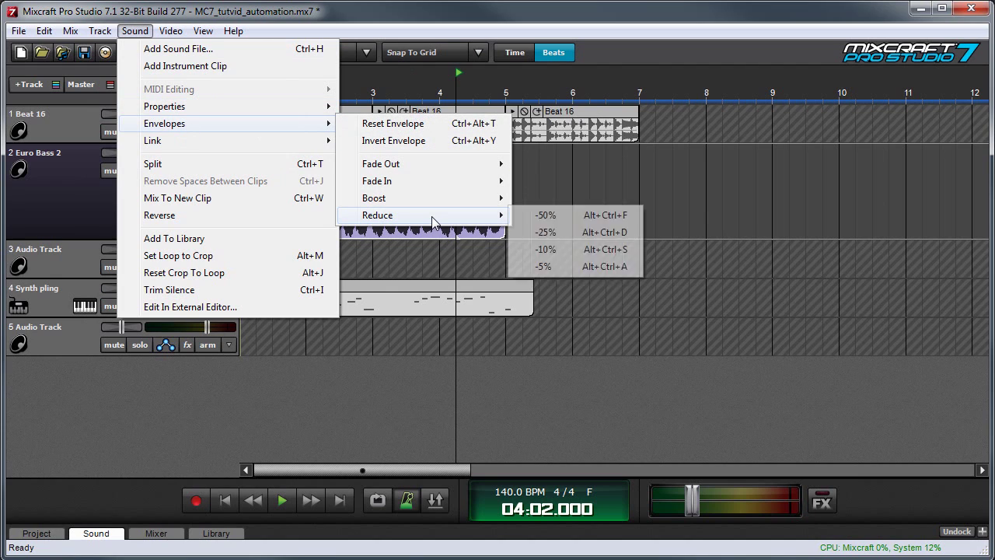
left_click(584, 216)
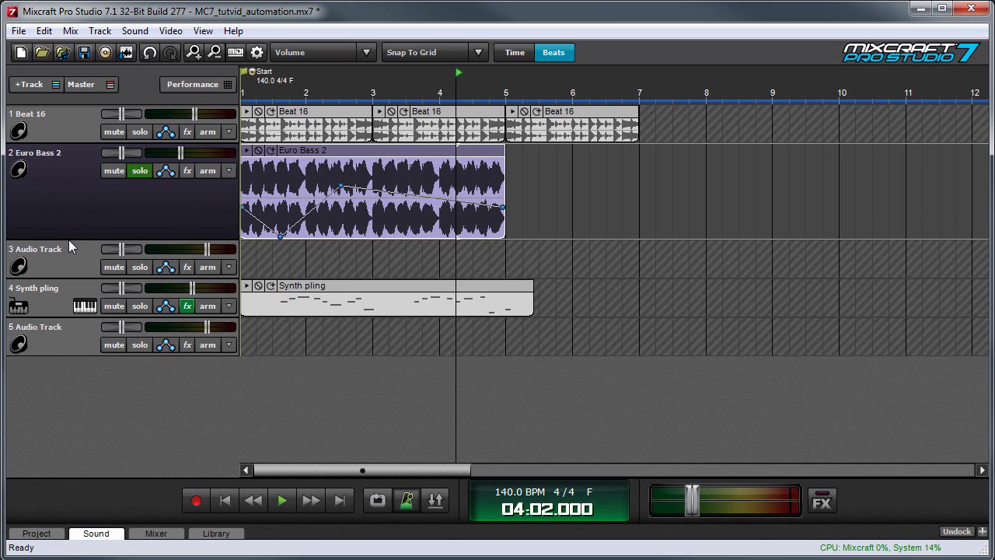
- Shorten the Euro Bass 2 row, enlarge Audio Track 3, then set All Tracks Height to Normal
left_click_drag(68, 238, 69, 209)
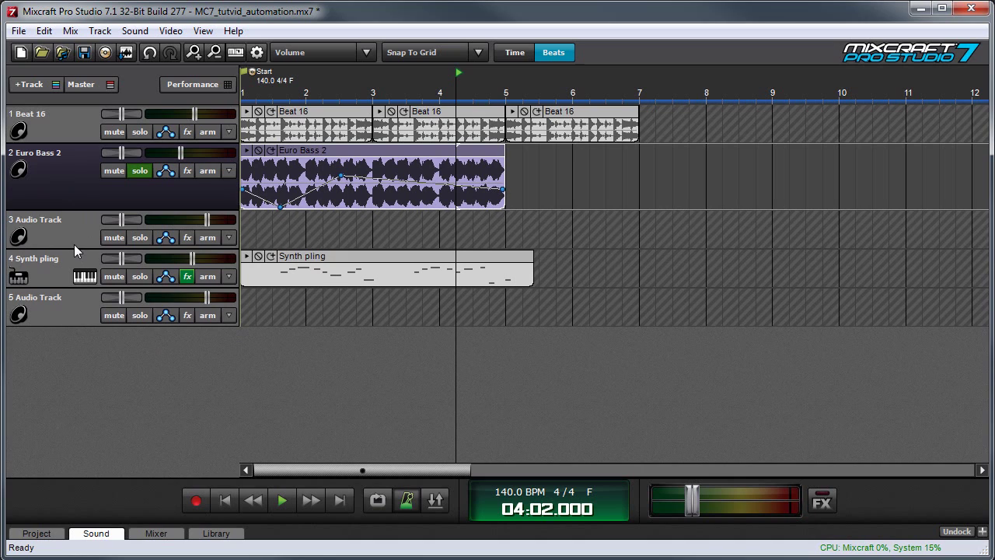
left_click_drag(74, 248, 75, 290)
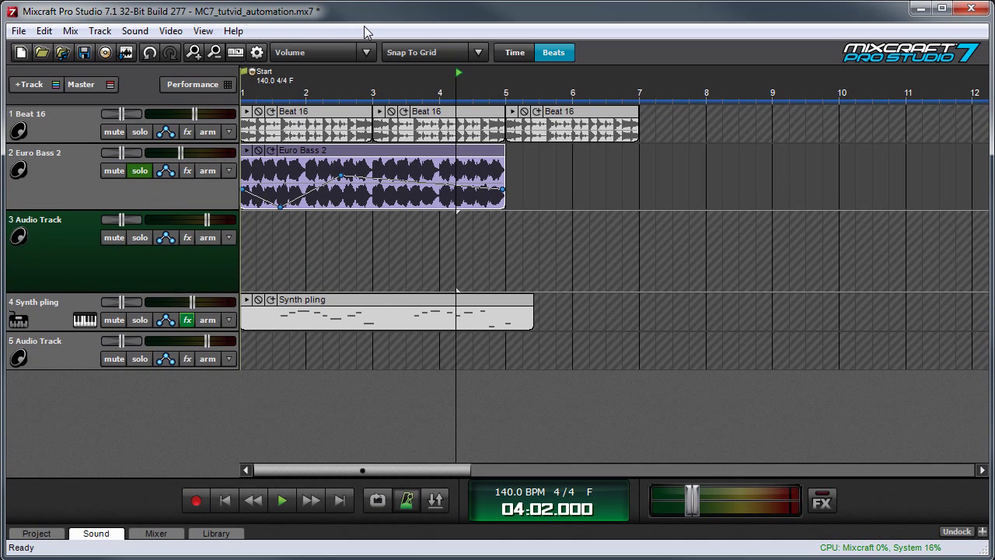
left_click(205, 32)
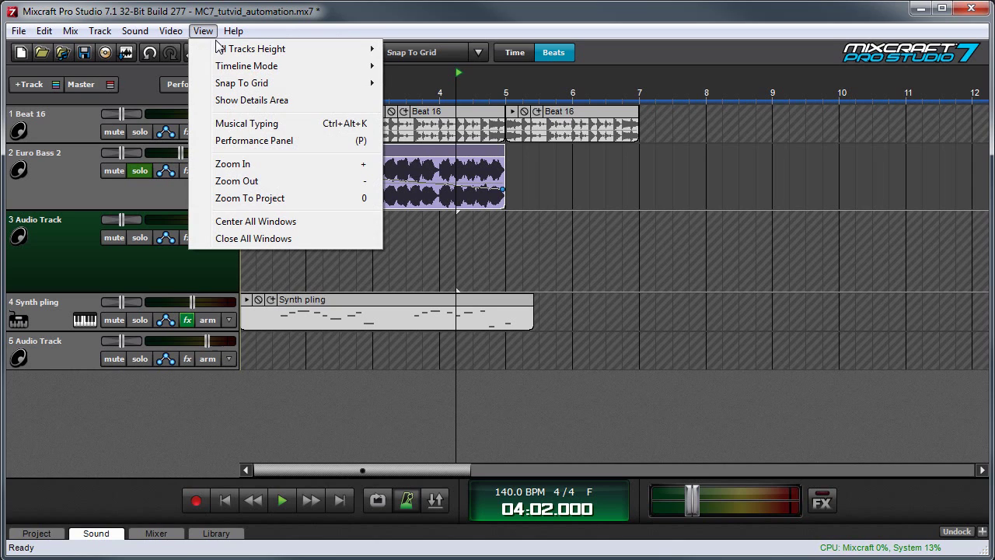
mouse_move(219, 51)
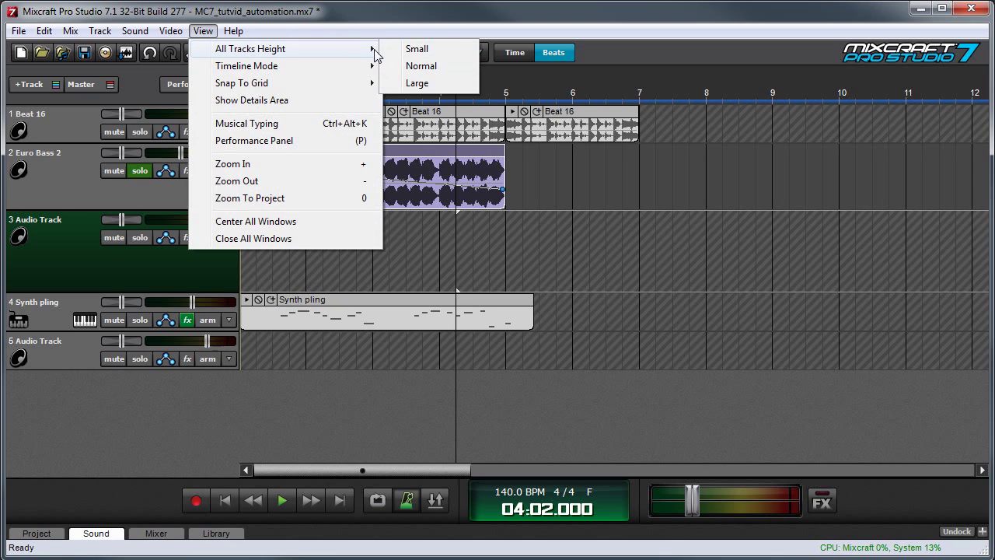
left_click(429, 70)
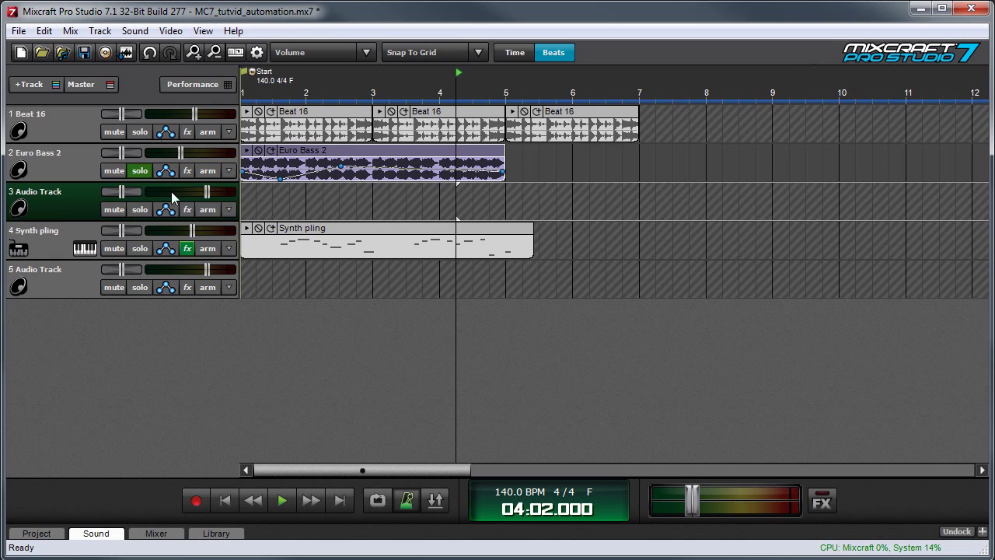